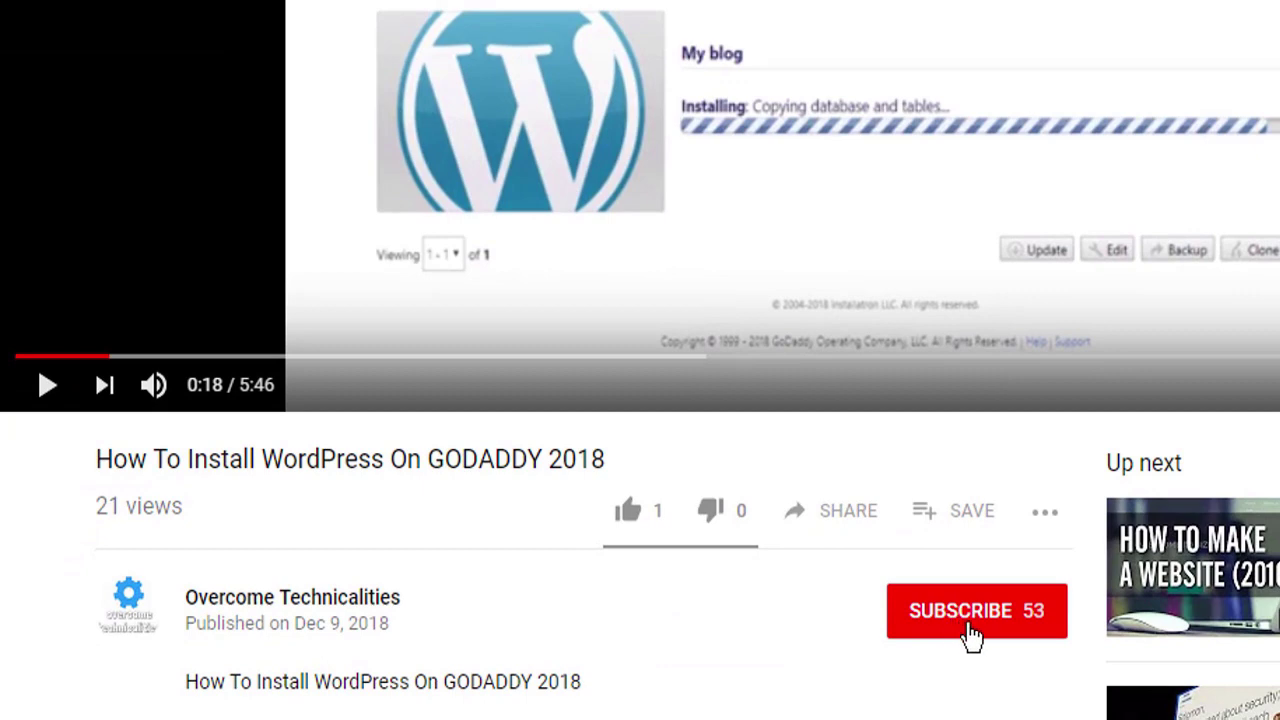
Subscribe to the channel behind the 'How To Install WordPress On GODADDY 2018' video.
click(970, 632)
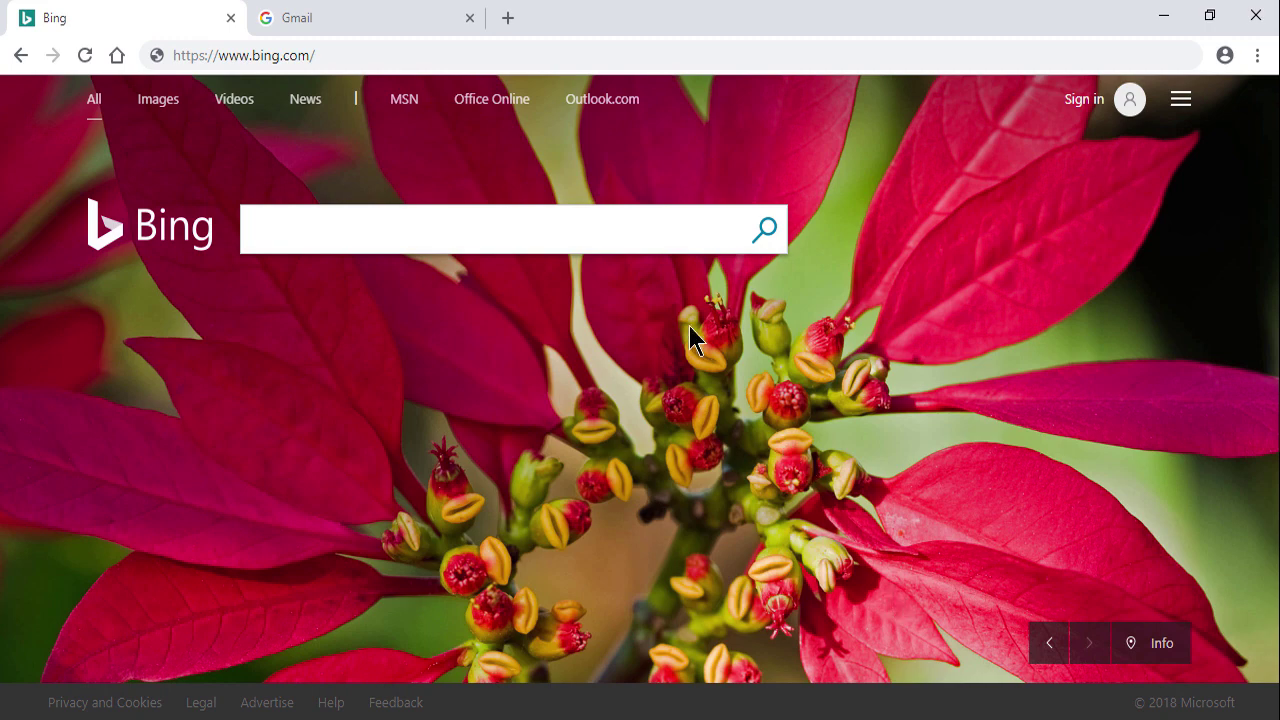
click(519, 51)
text(www)
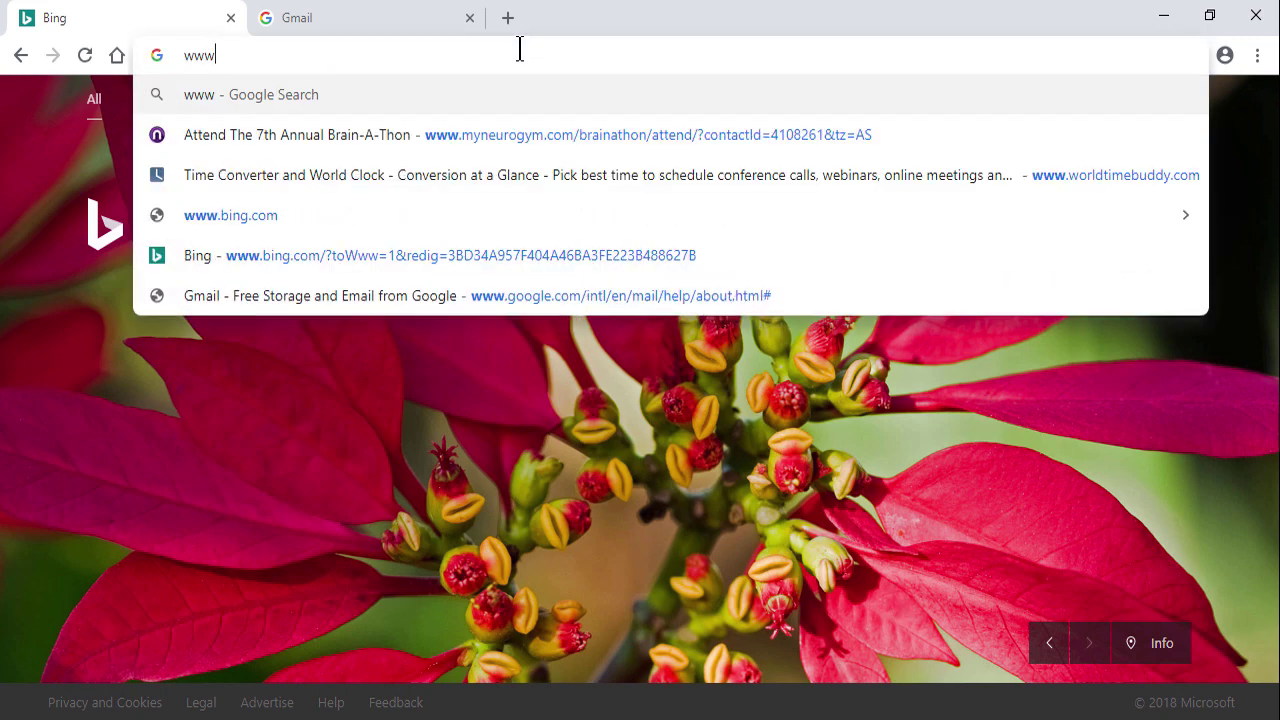
text(.godaddy.com)
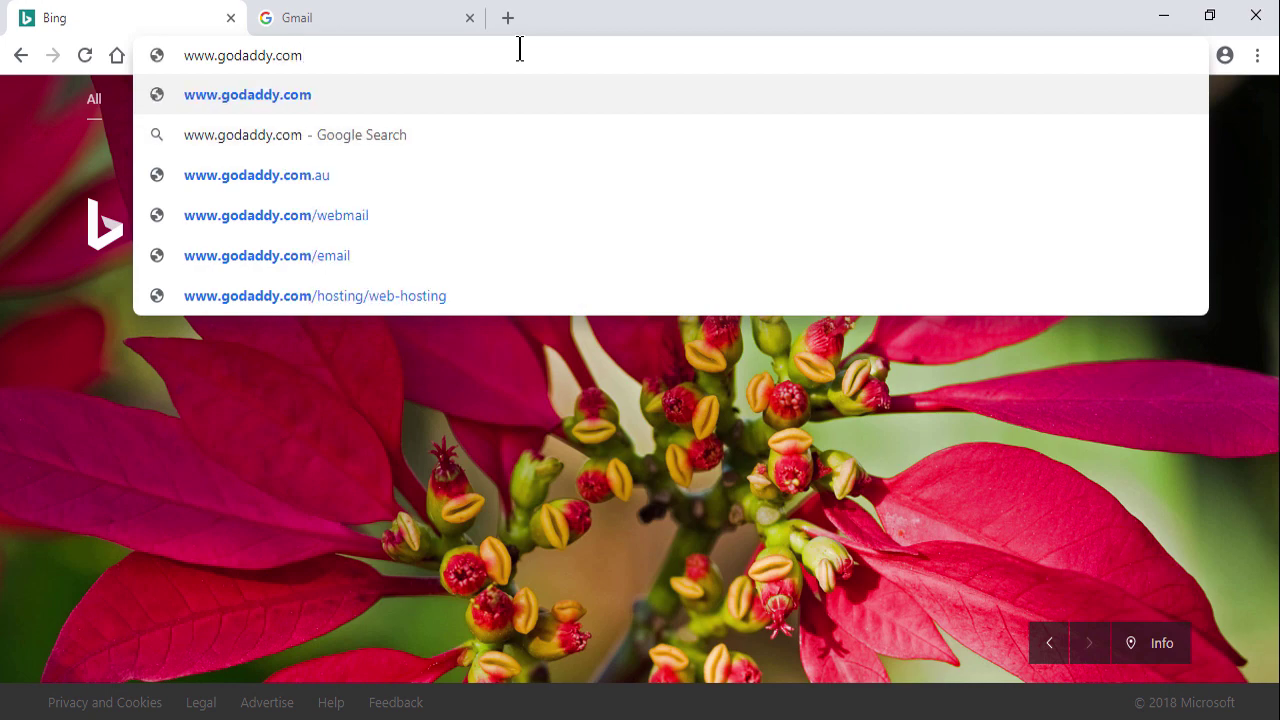
key(Return)
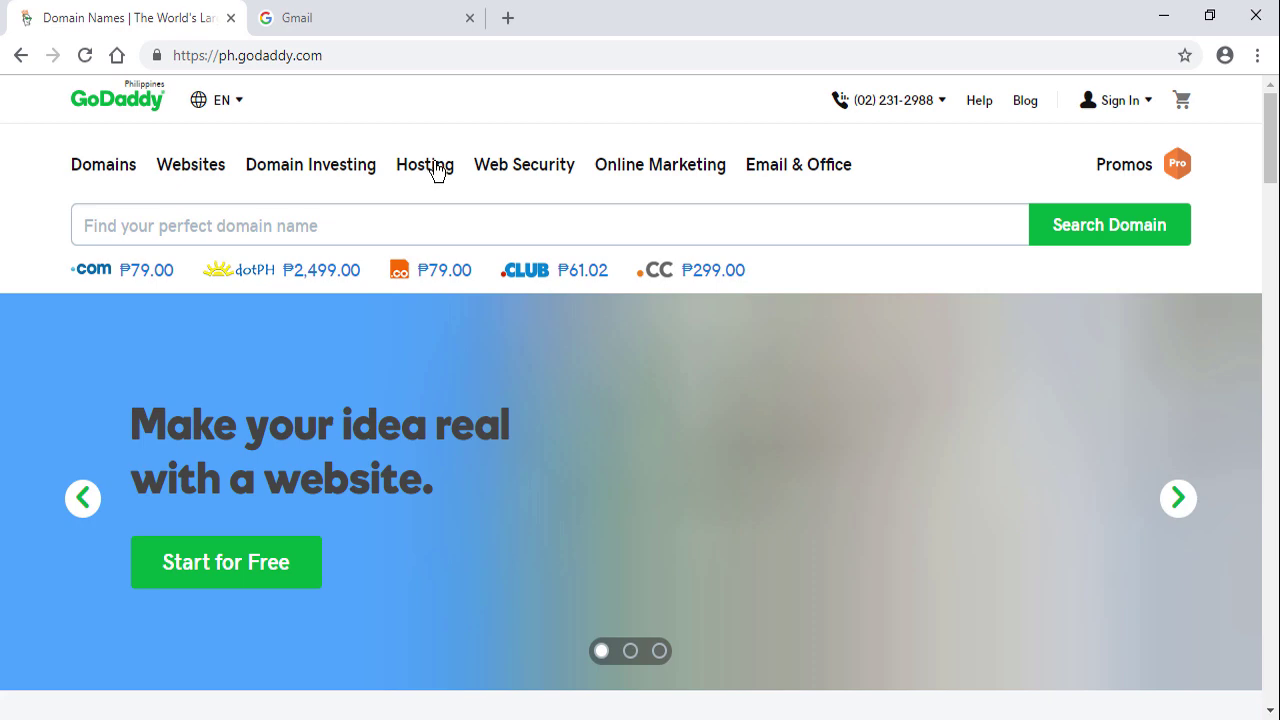
Go to Hosting > Web Hosting, accept the cookie notice, and add the Economy plan to the cart.
click(437, 170)
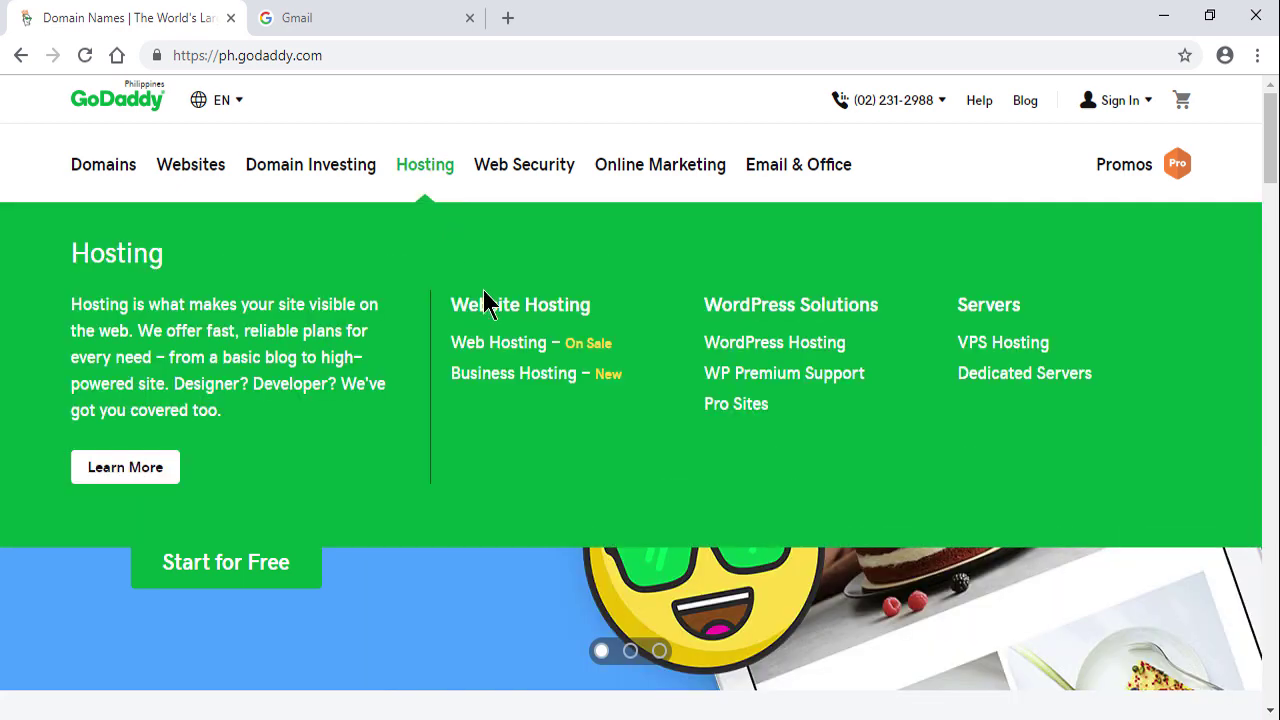
click(527, 346)
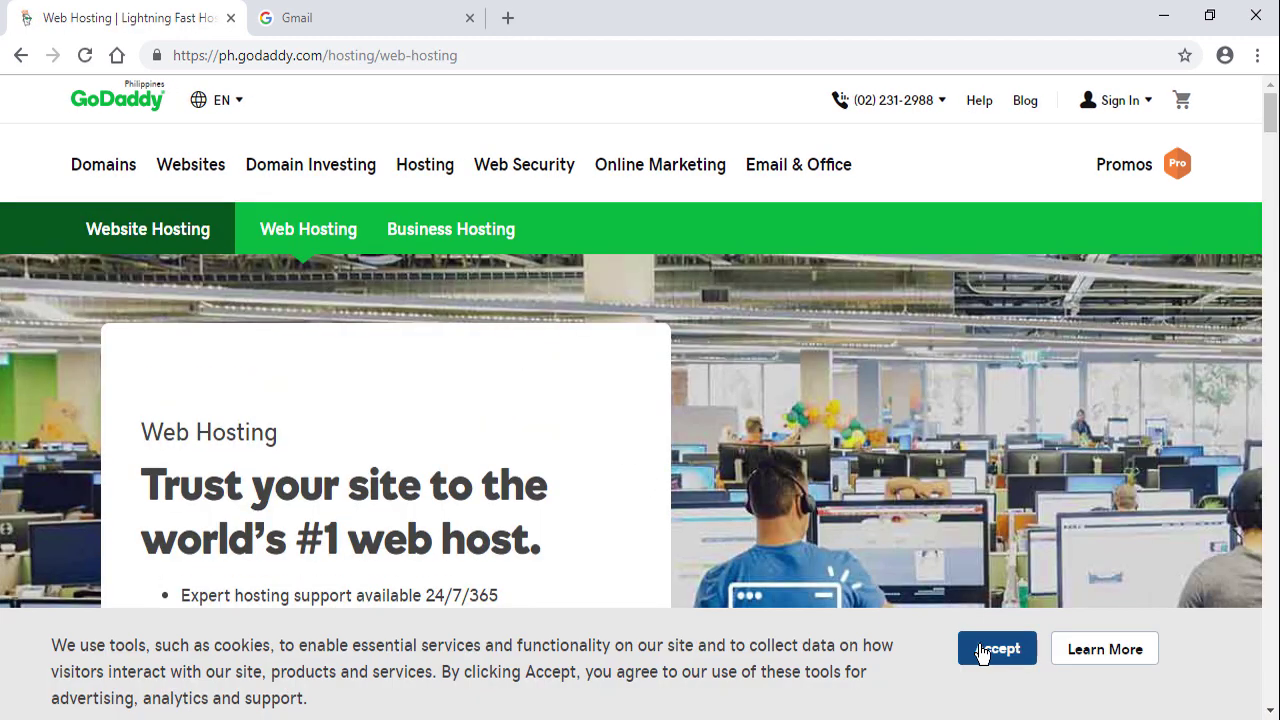
click(984, 648)
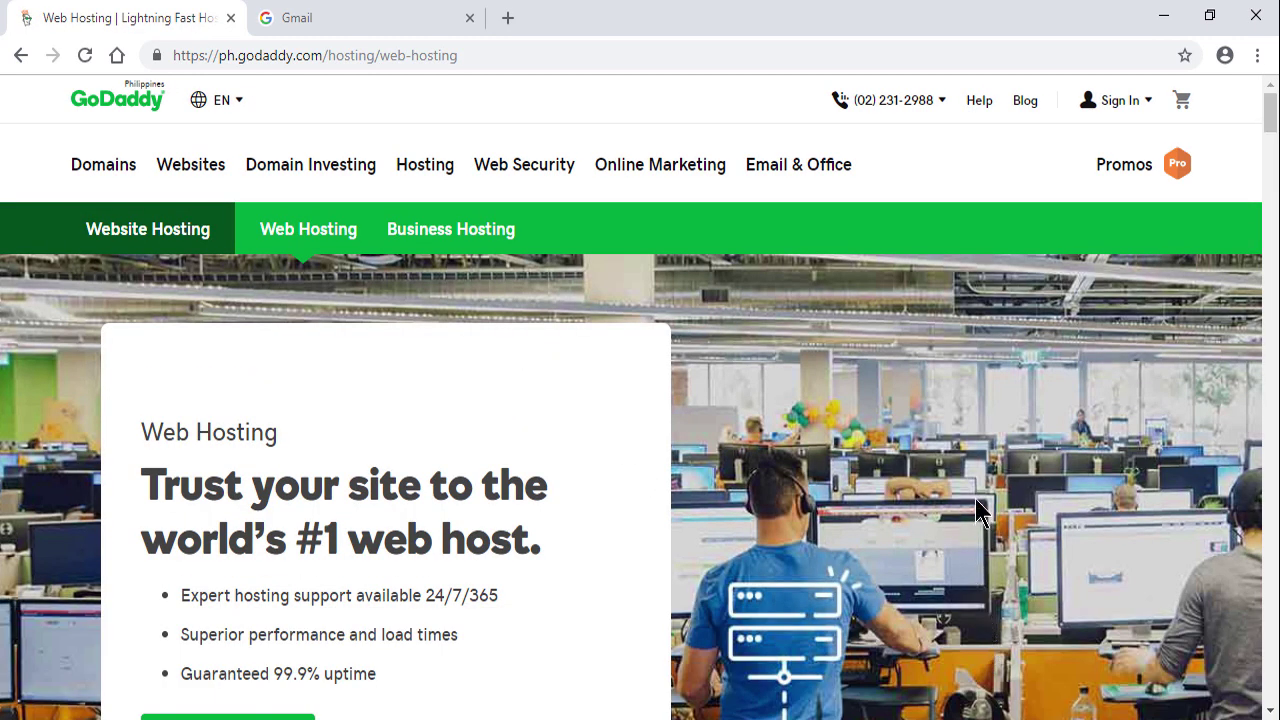
scroll(978, 510, down, 4)
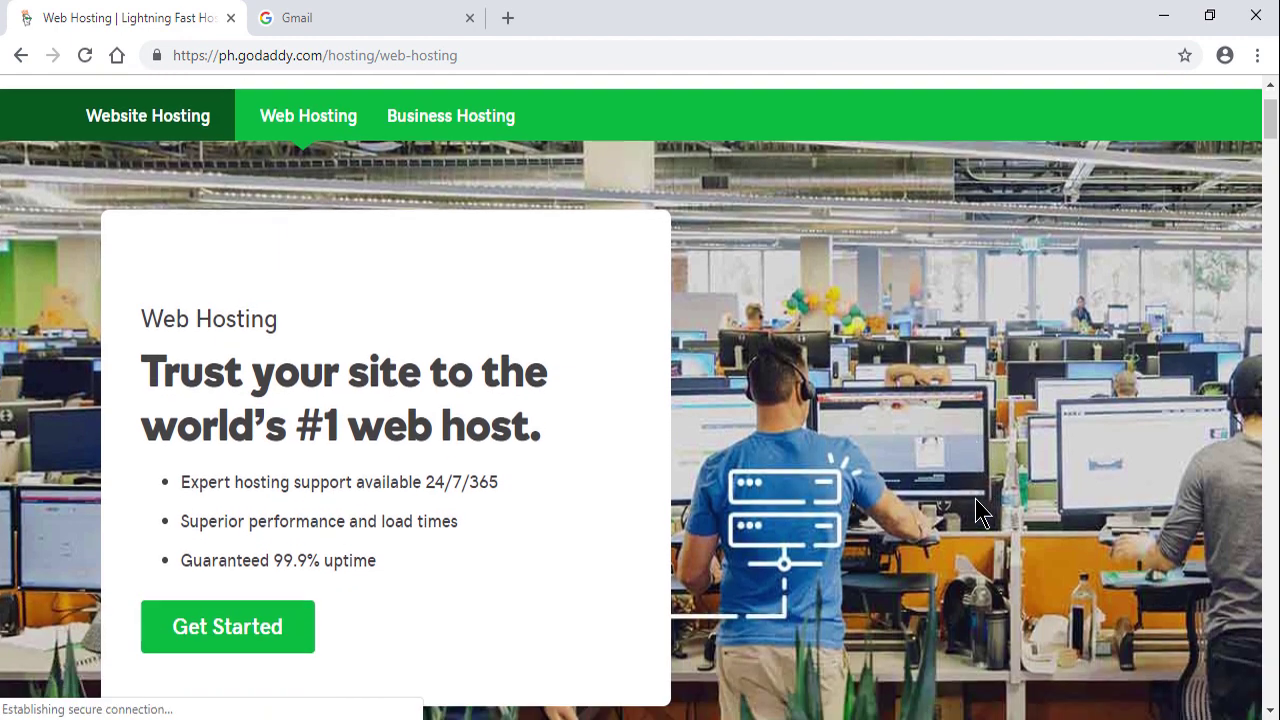
scroll(978, 512, down, 3)
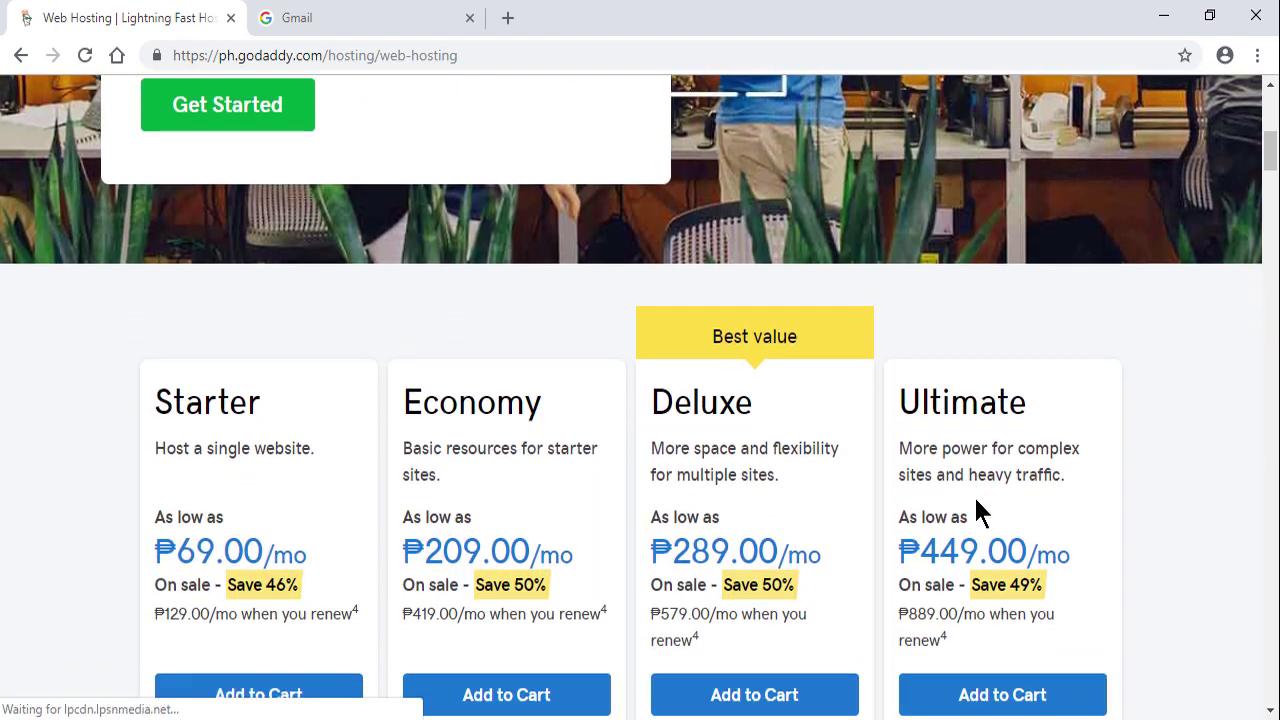
scroll(978, 510, down, 1)
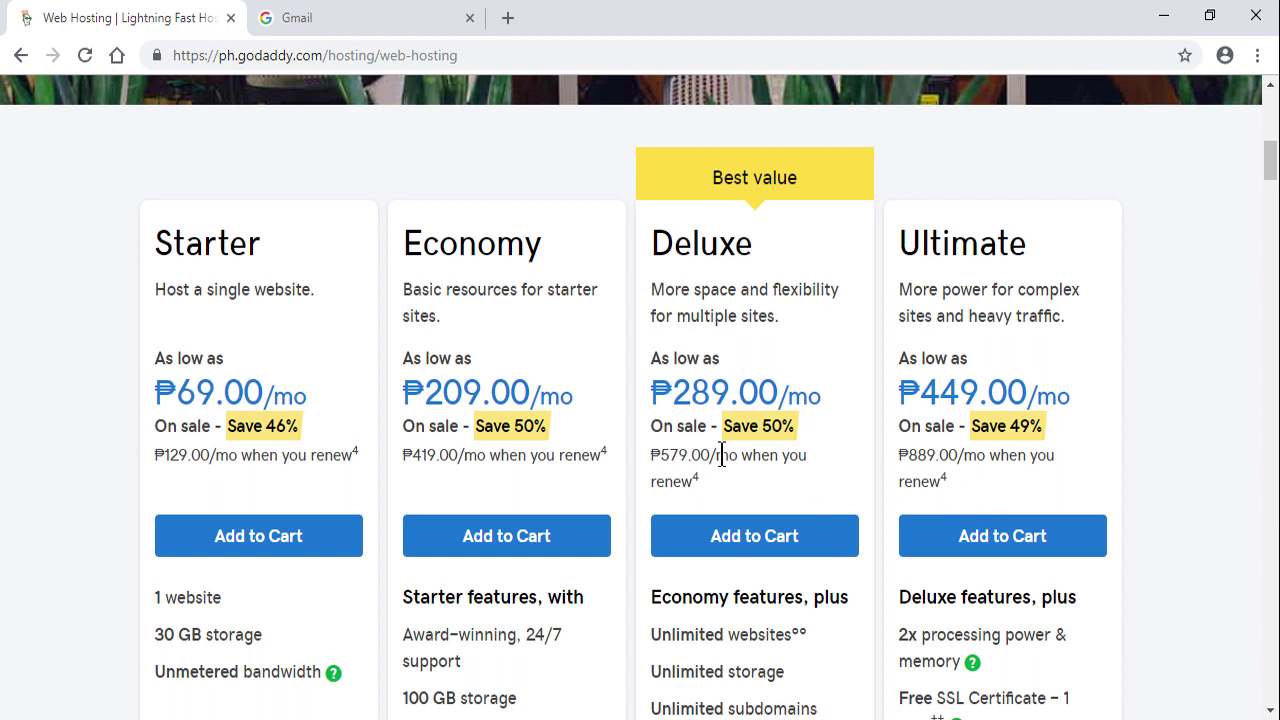
click(565, 543)
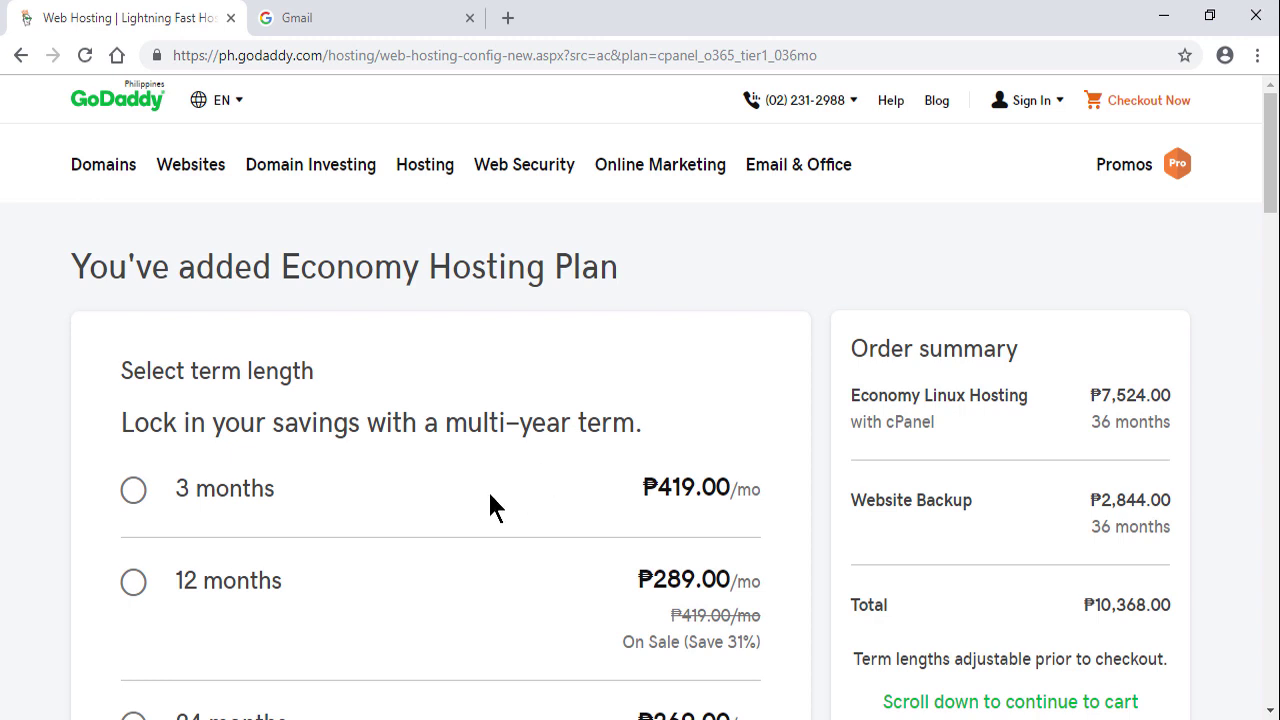
Choose the 12-month Economy term and decline Website Backup for a ₱3,468.00 total.
click(133, 579)
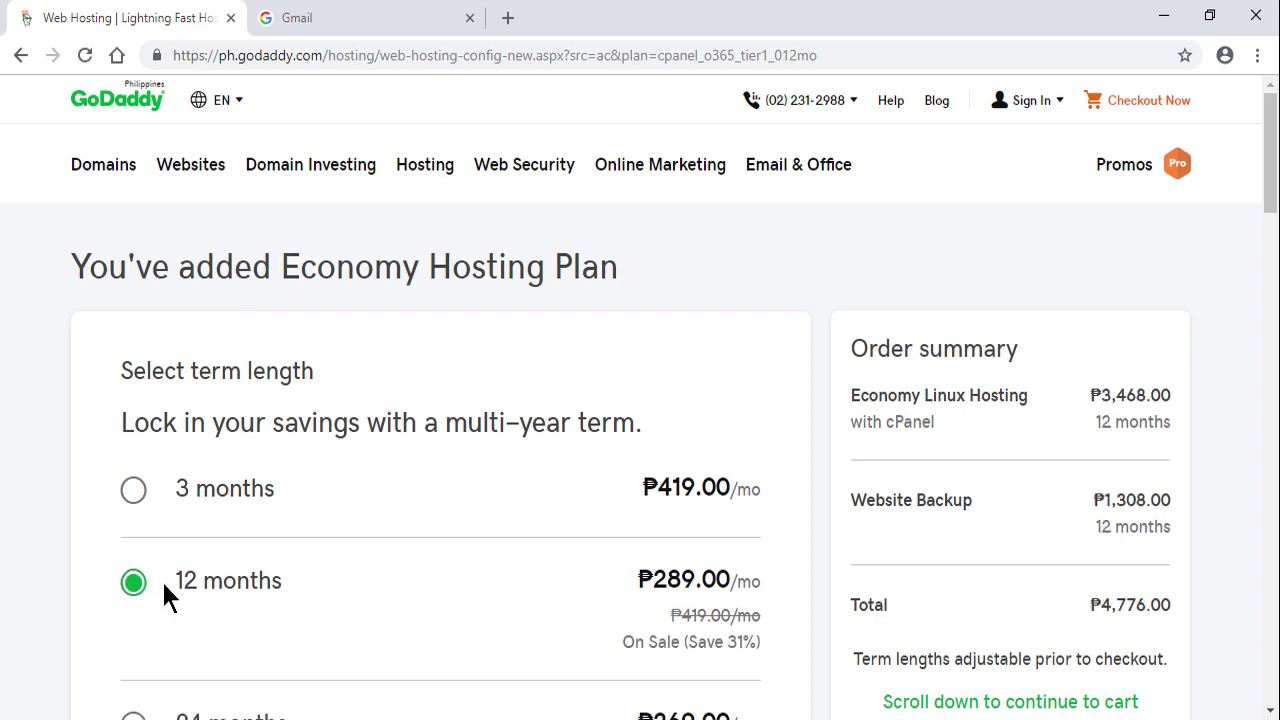
scroll(531, 578, down, 2)
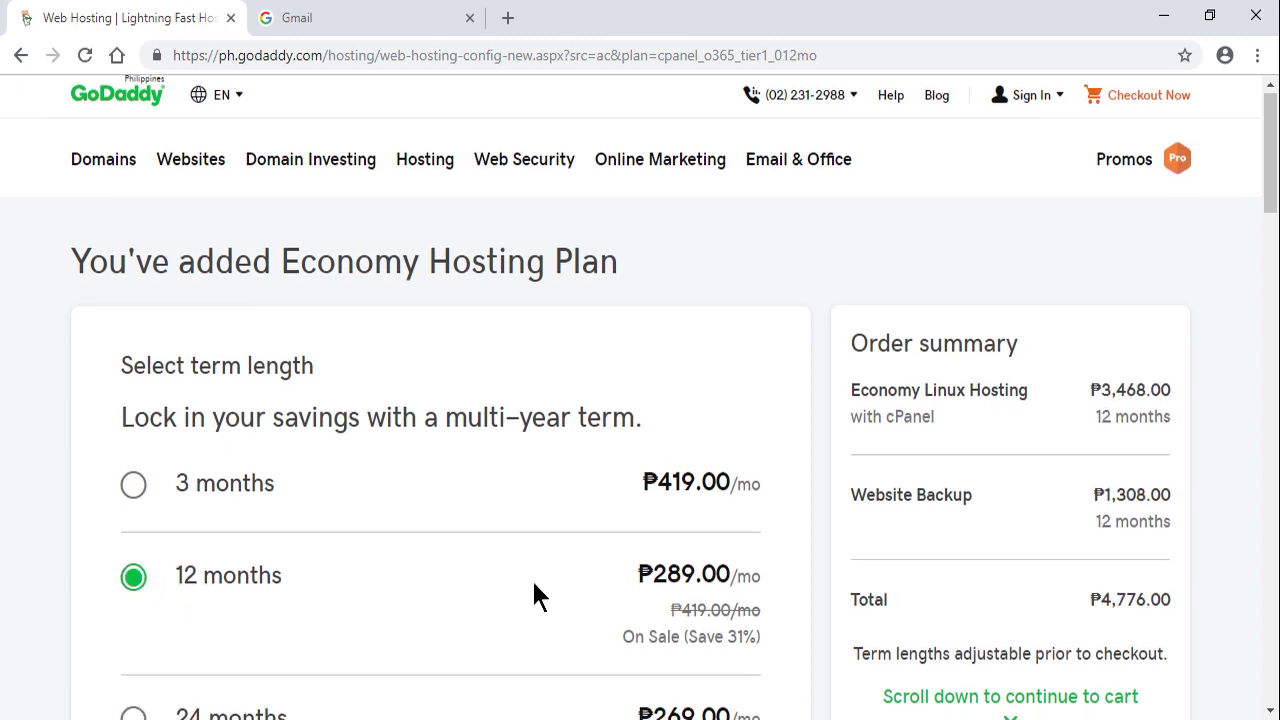
scroll(548, 580, down, 4)
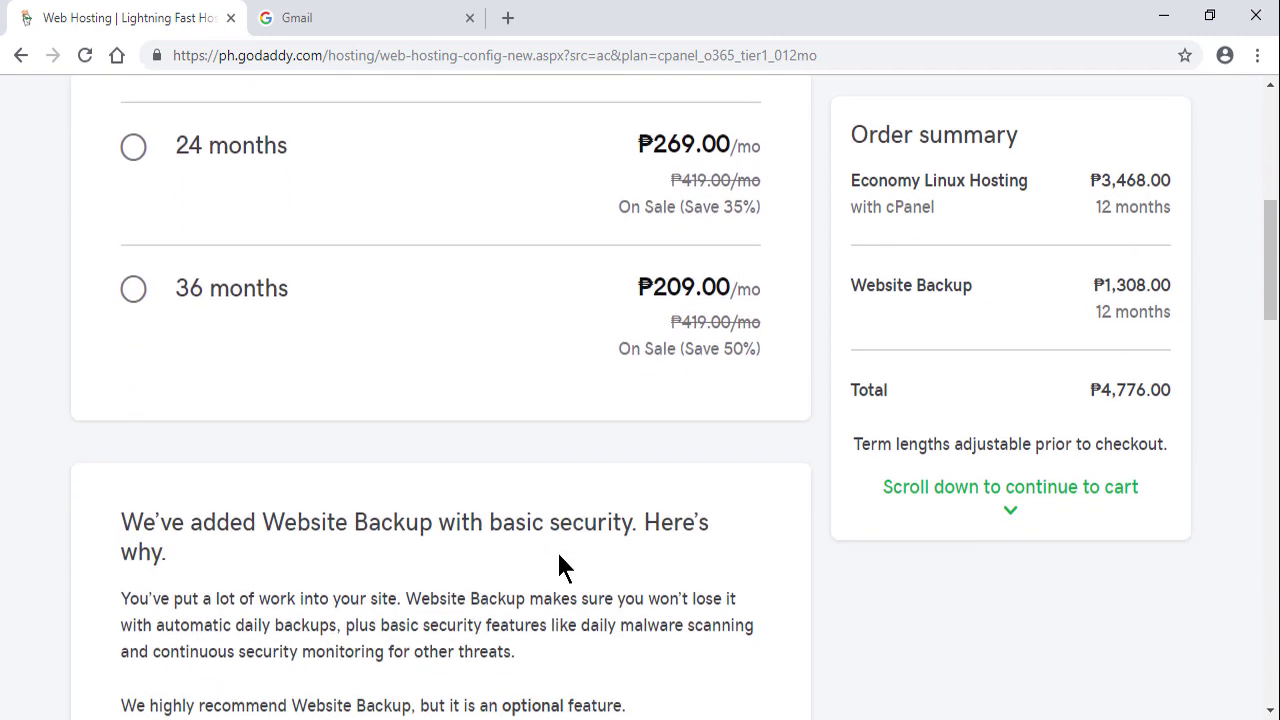
scroll(684, 567, down, 3)
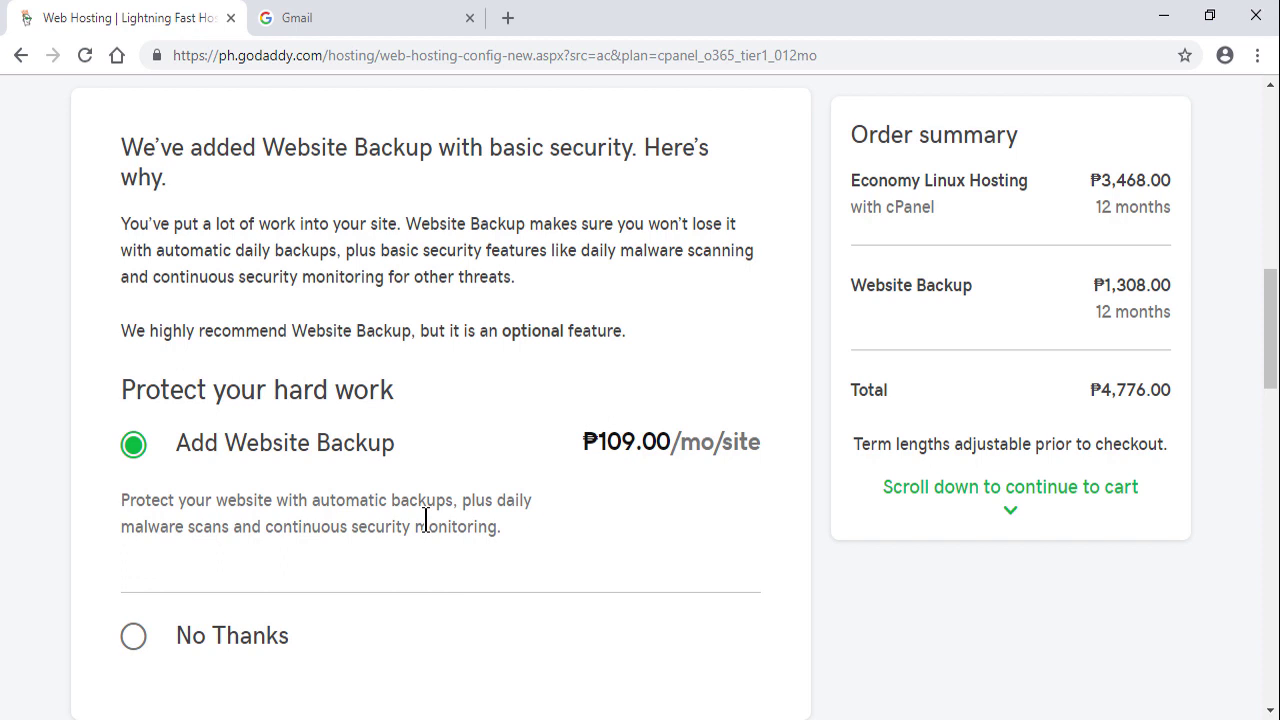
click(134, 640)
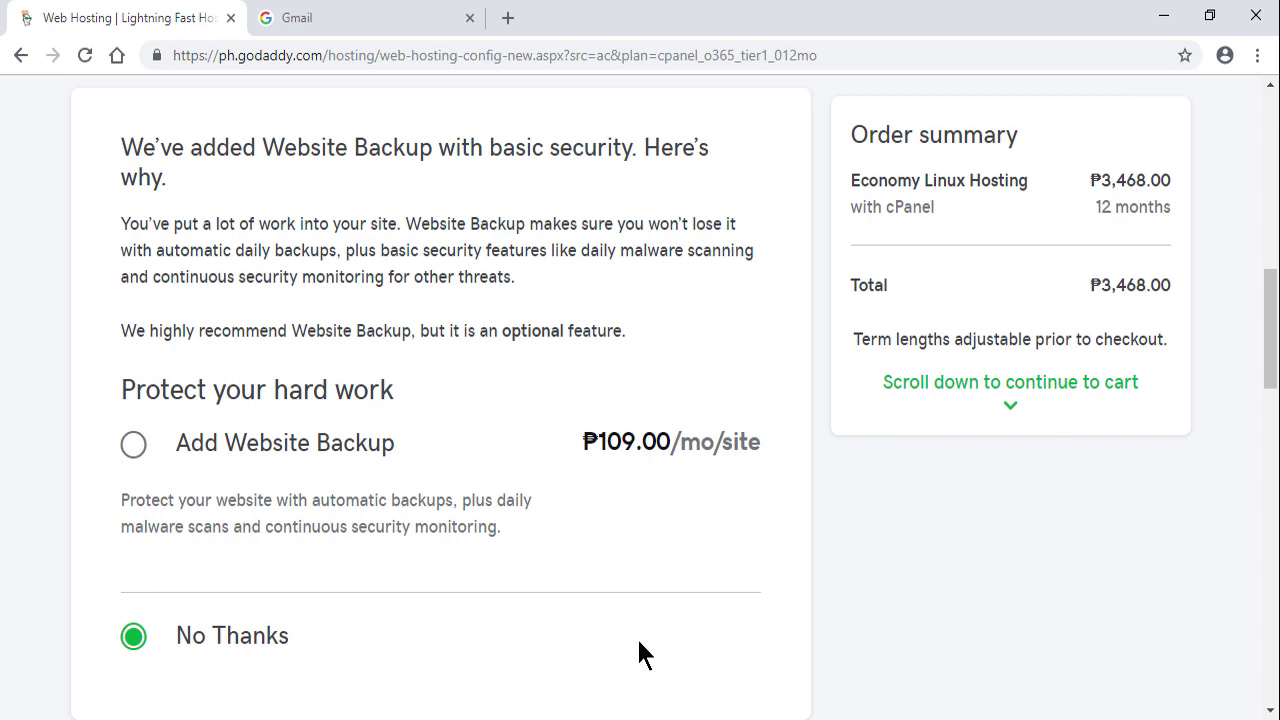
scroll(640, 655, down, 6)
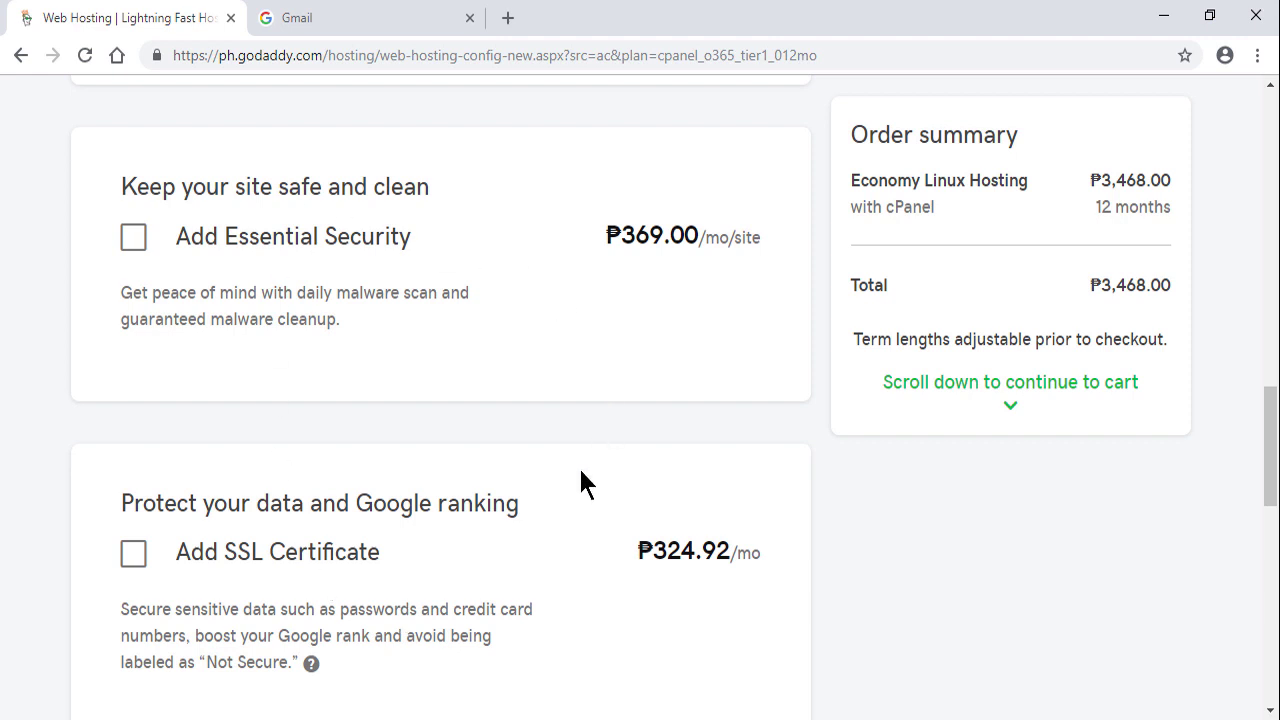
scroll(580, 480, down, 2)
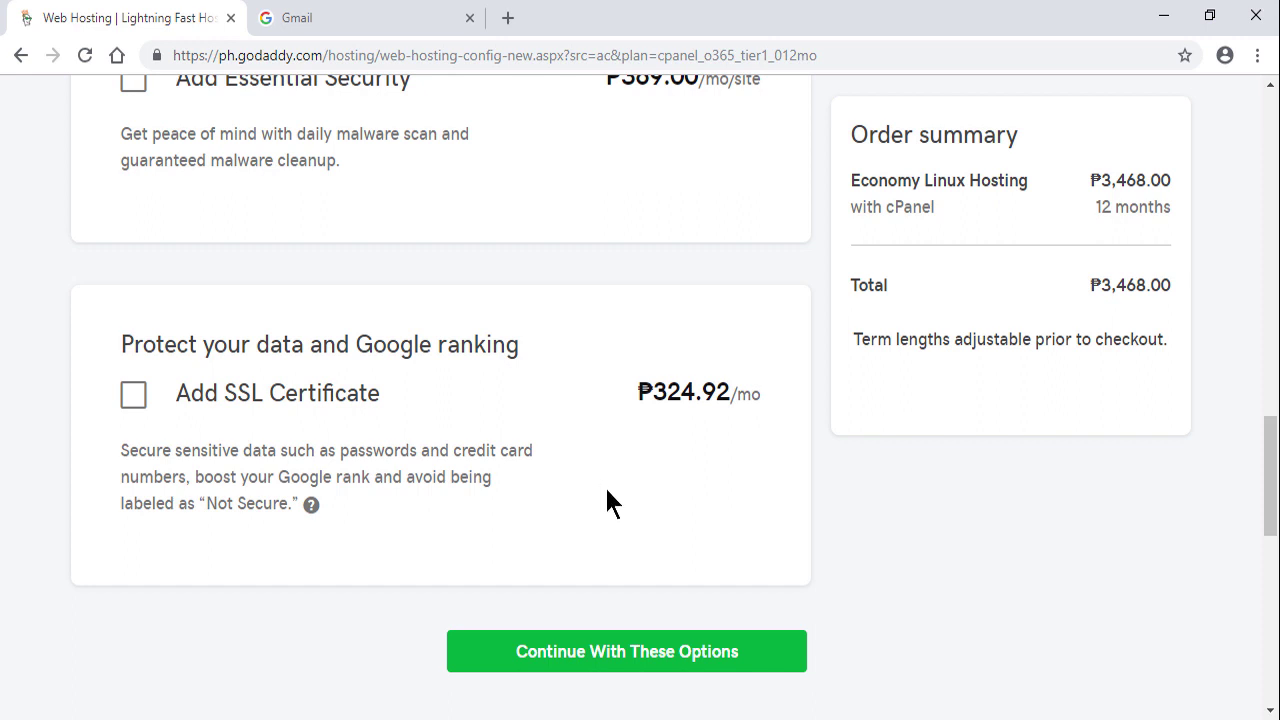
Continue with these options and search mgmagsinorealty.com as the free domain, finding it available.
click(643, 664)
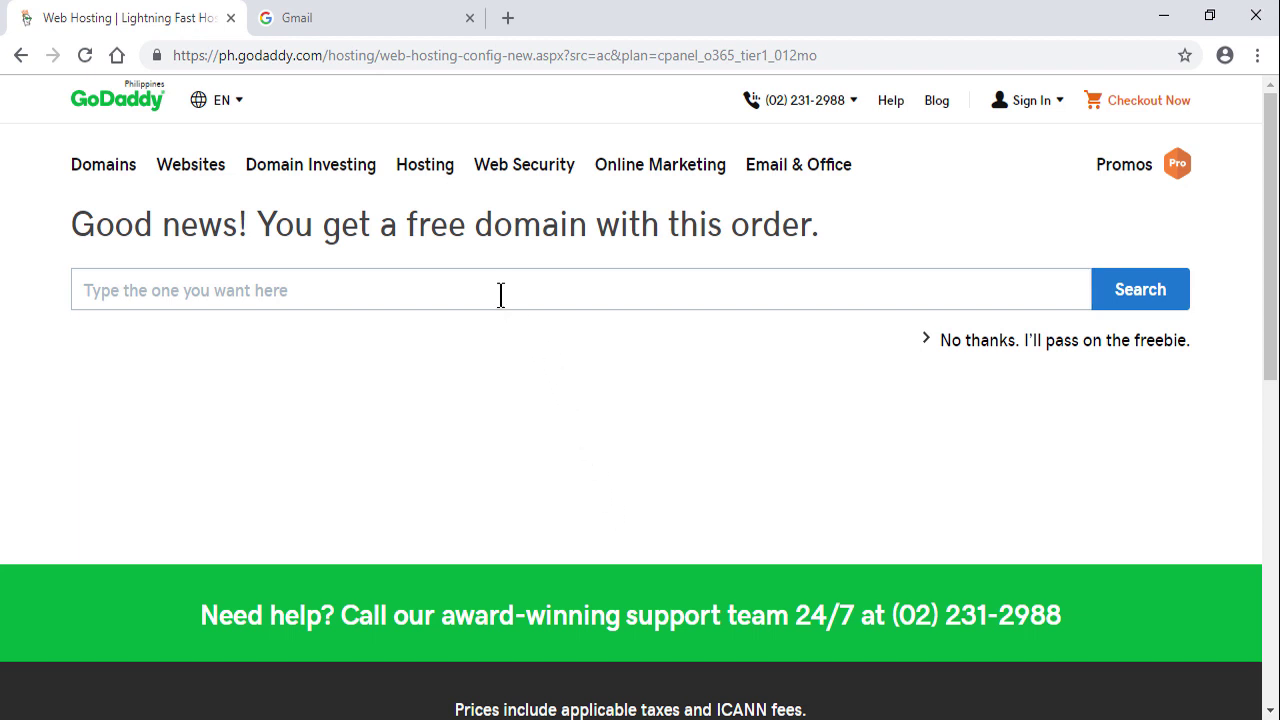
click(332, 288)
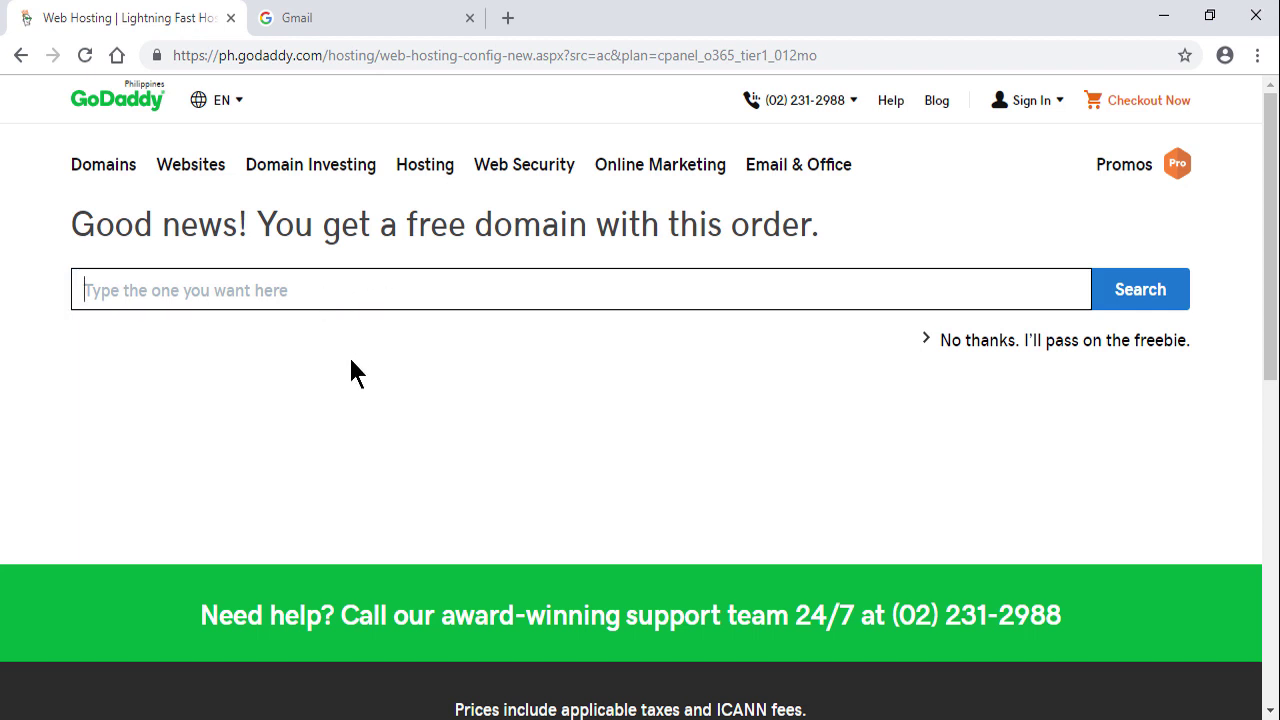
text(mgmagsino)
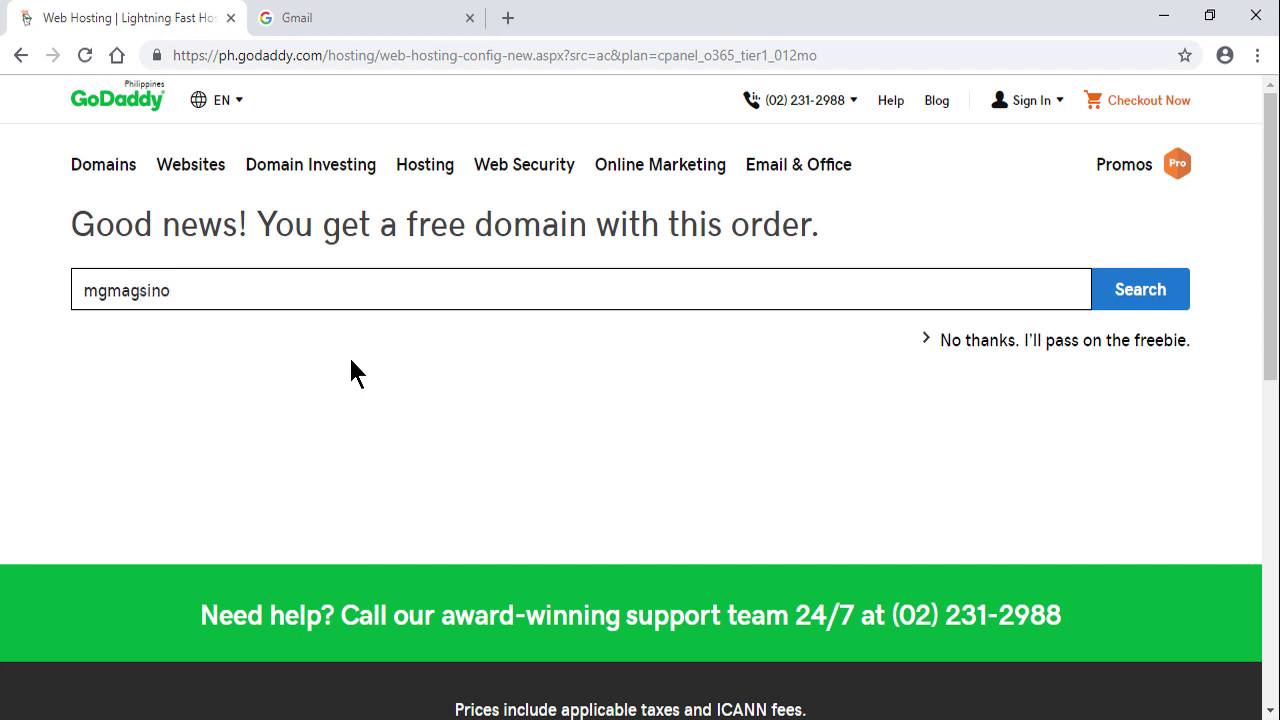
text(realty.com)
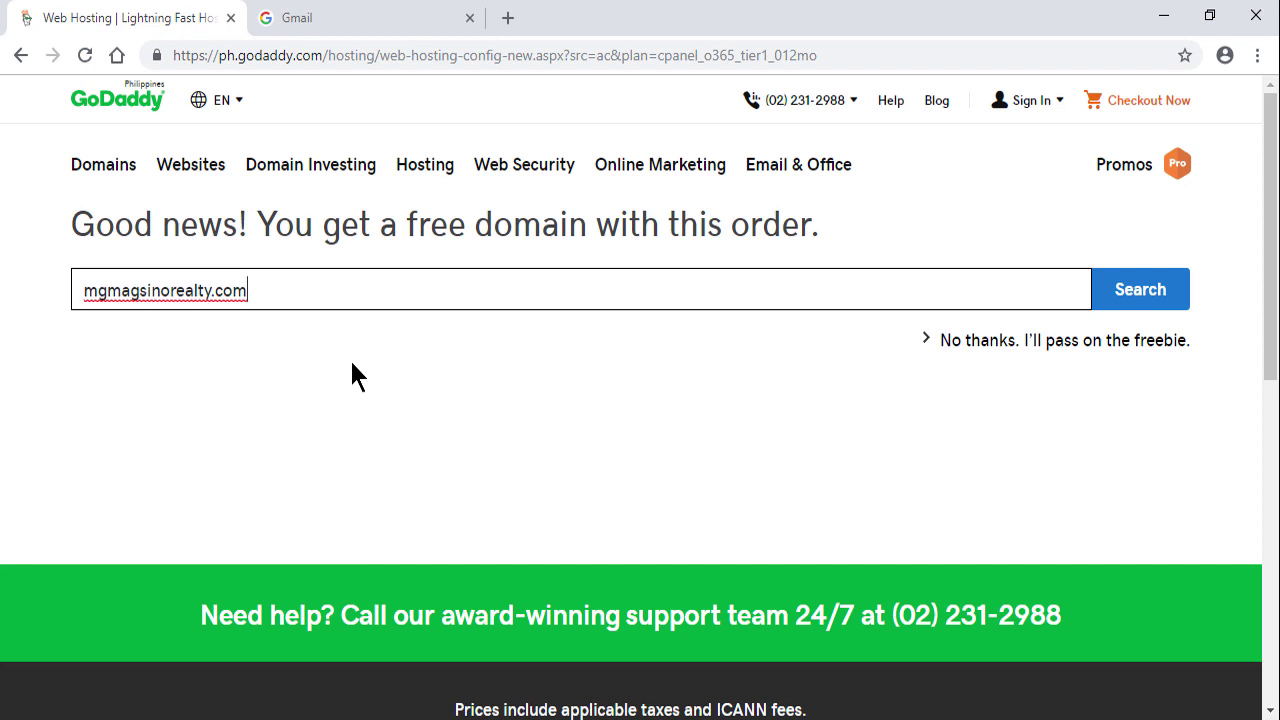
click(1172, 298)
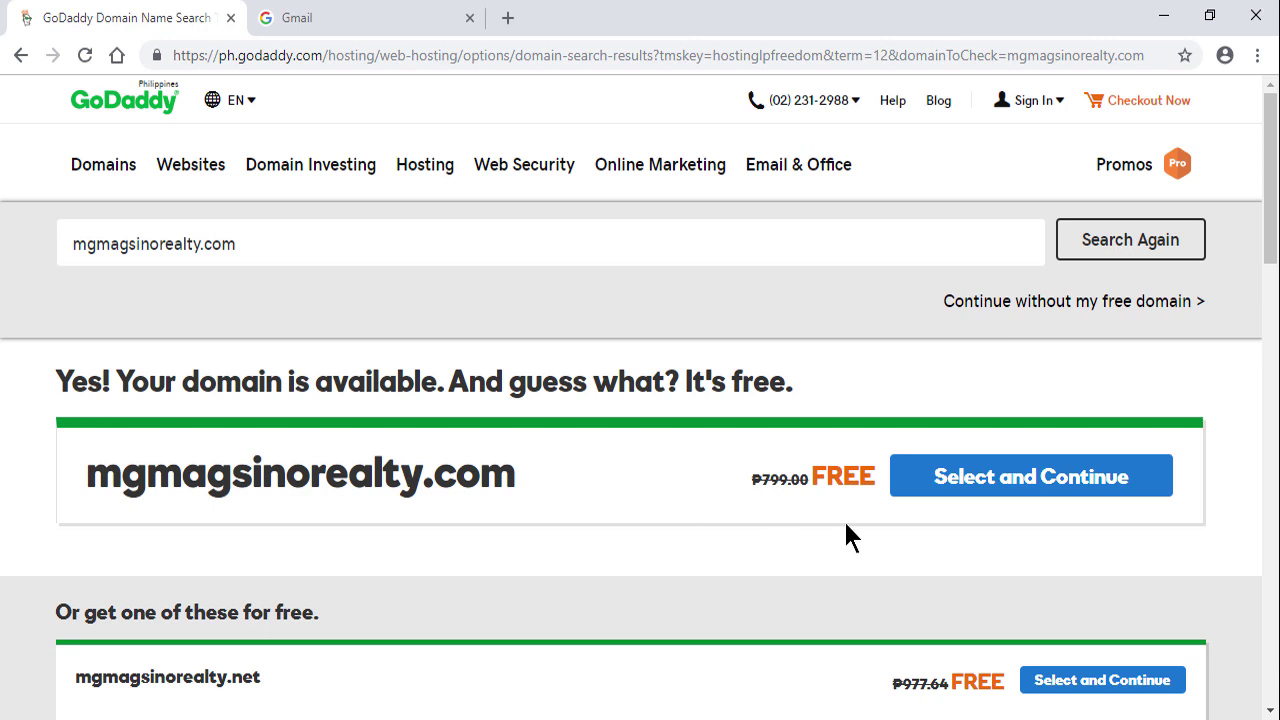
Claim mgmagsinorealty.com as the free domain and keep hosting at 12 Months.
click(1025, 488)
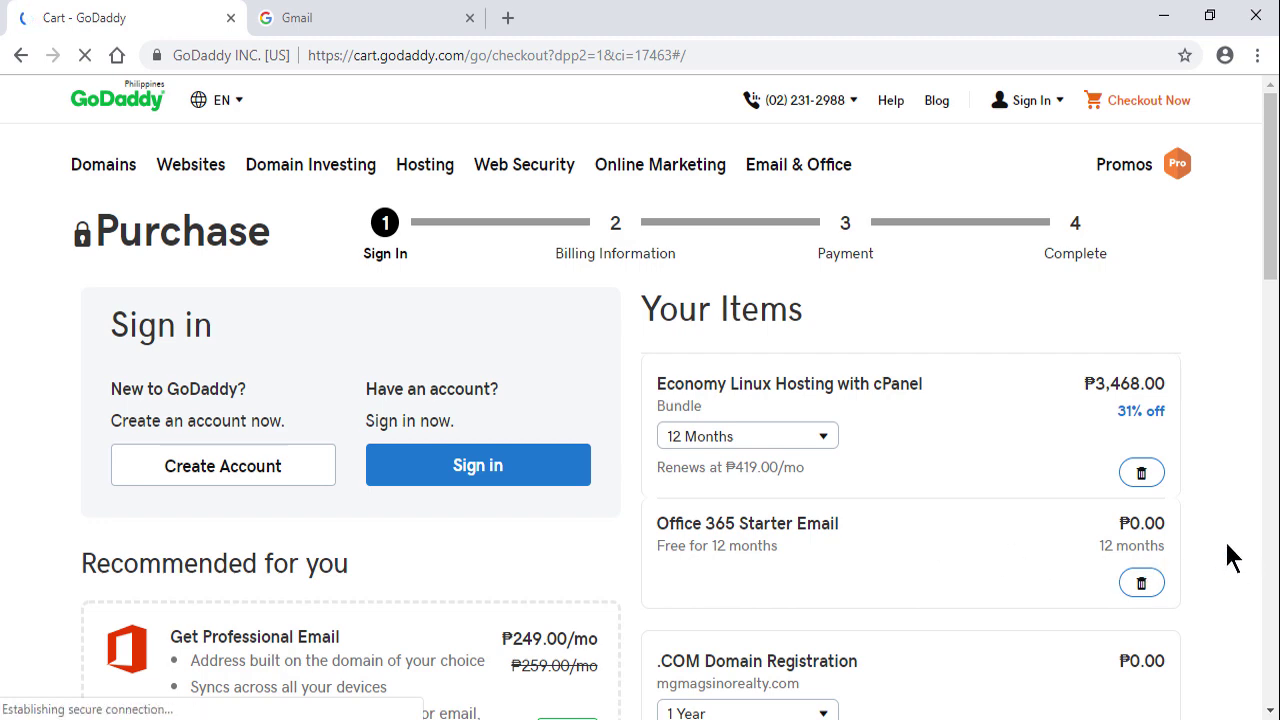
scroll(1225, 550, down, 3)
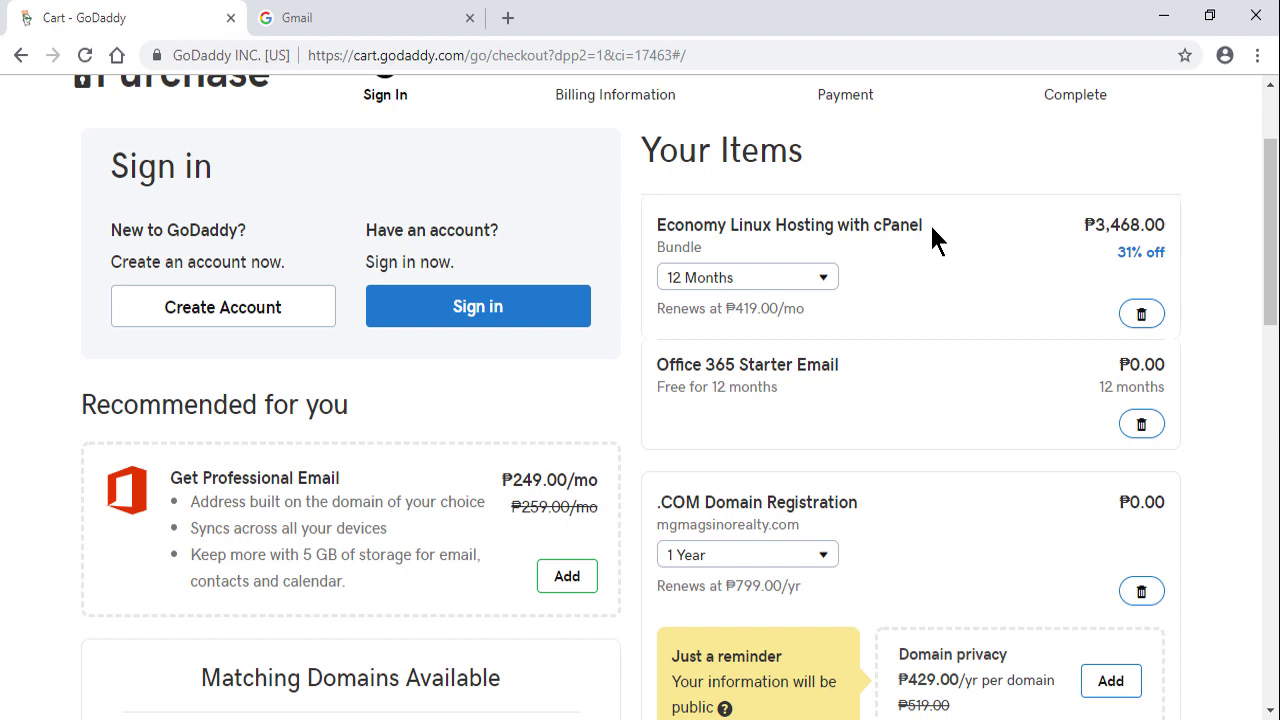
click(757, 279)
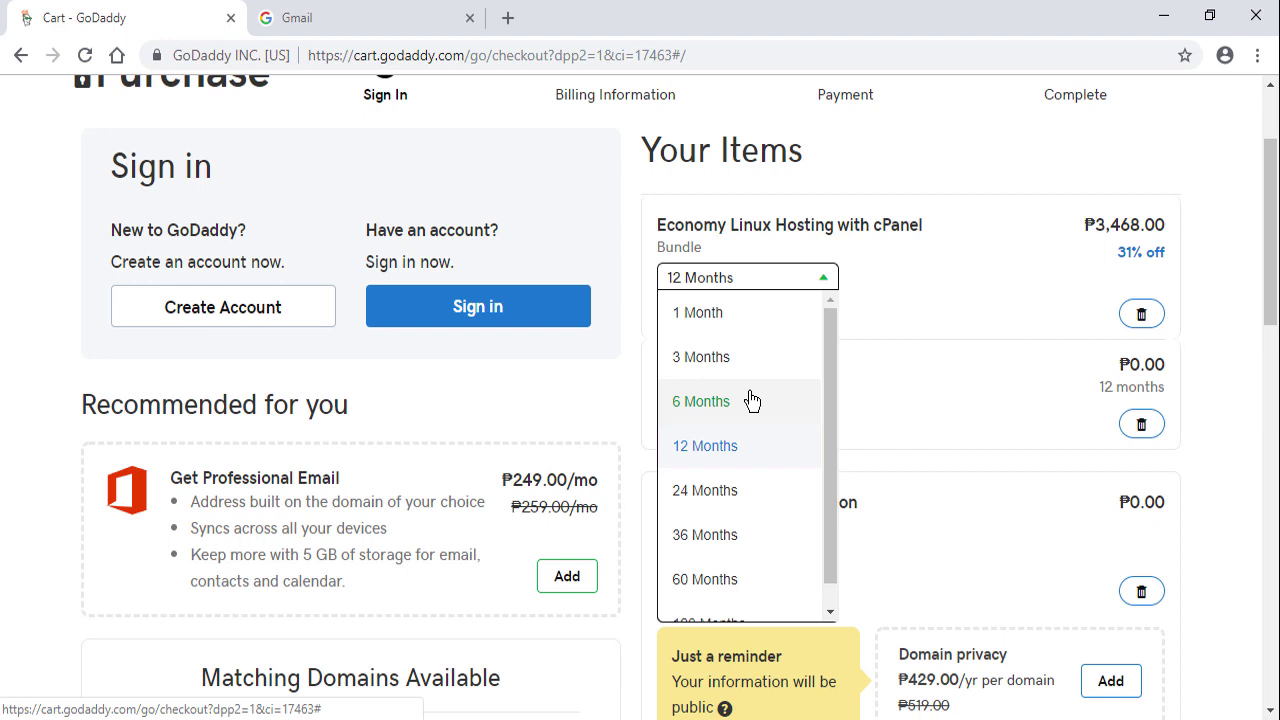
click(704, 450)
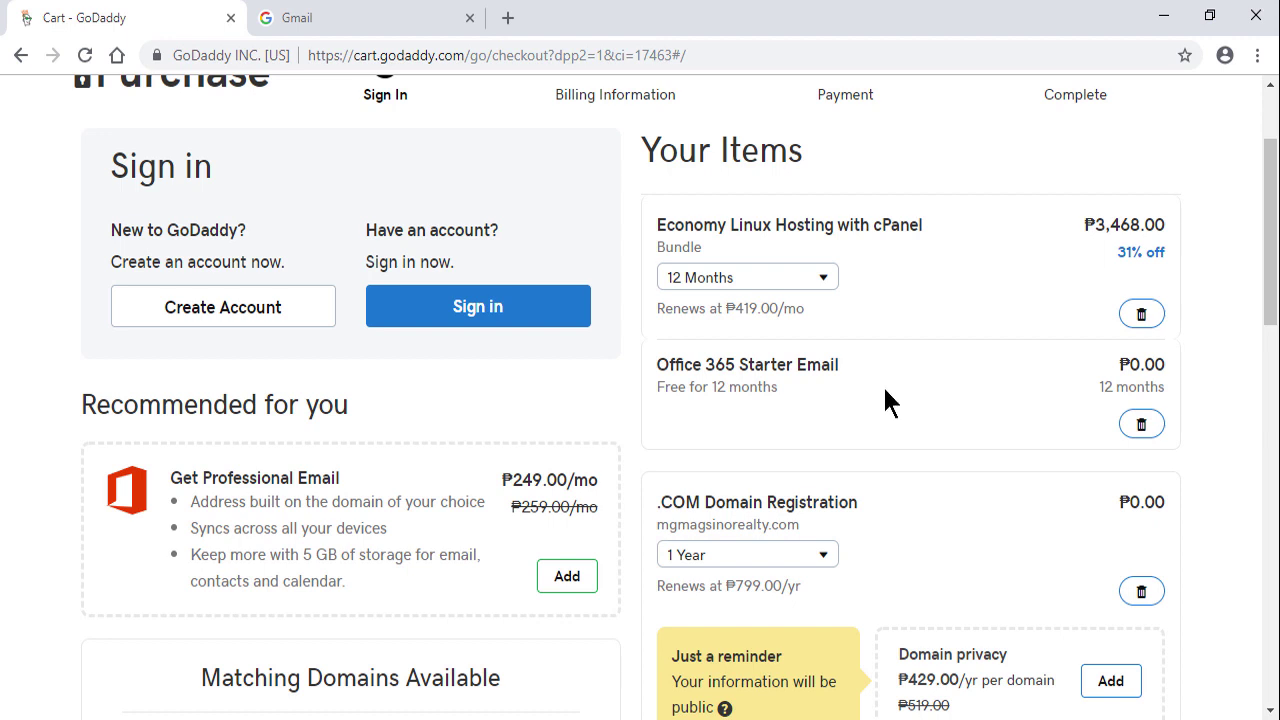
Delete Office 365 Starter Email from the cart and leave the domain term at 1 Year.
click(1148, 430)
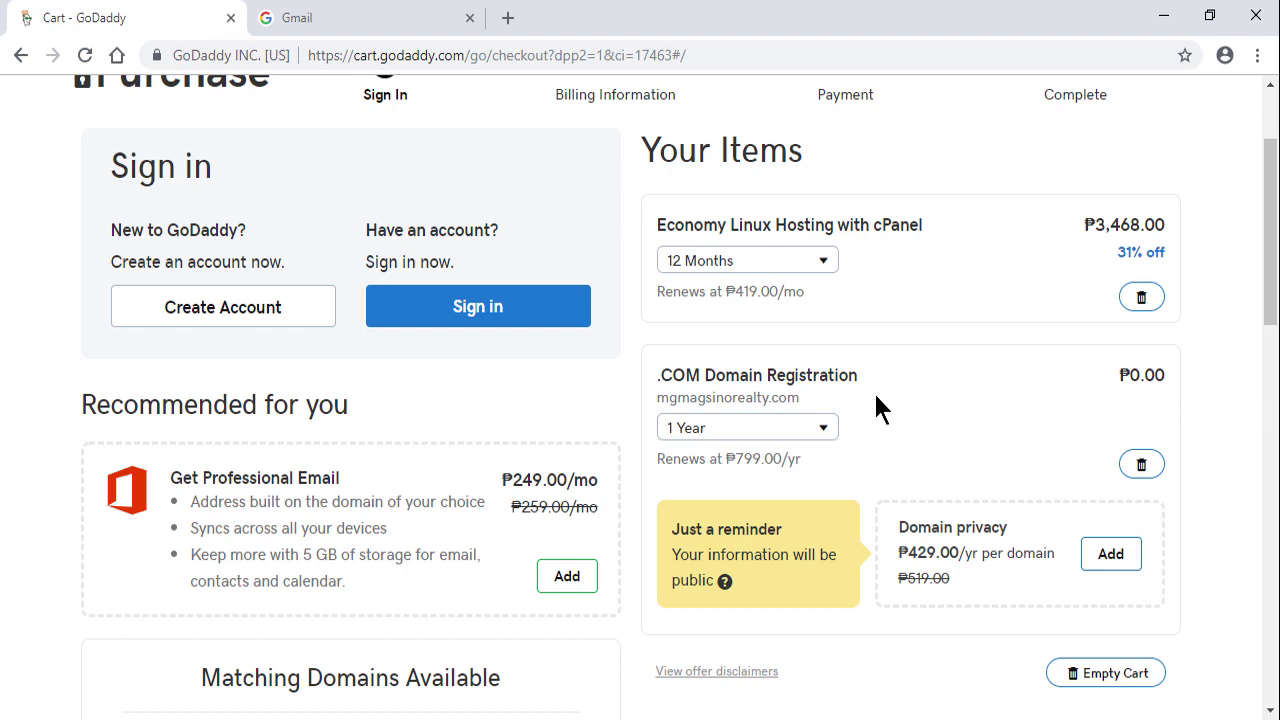
click(822, 430)
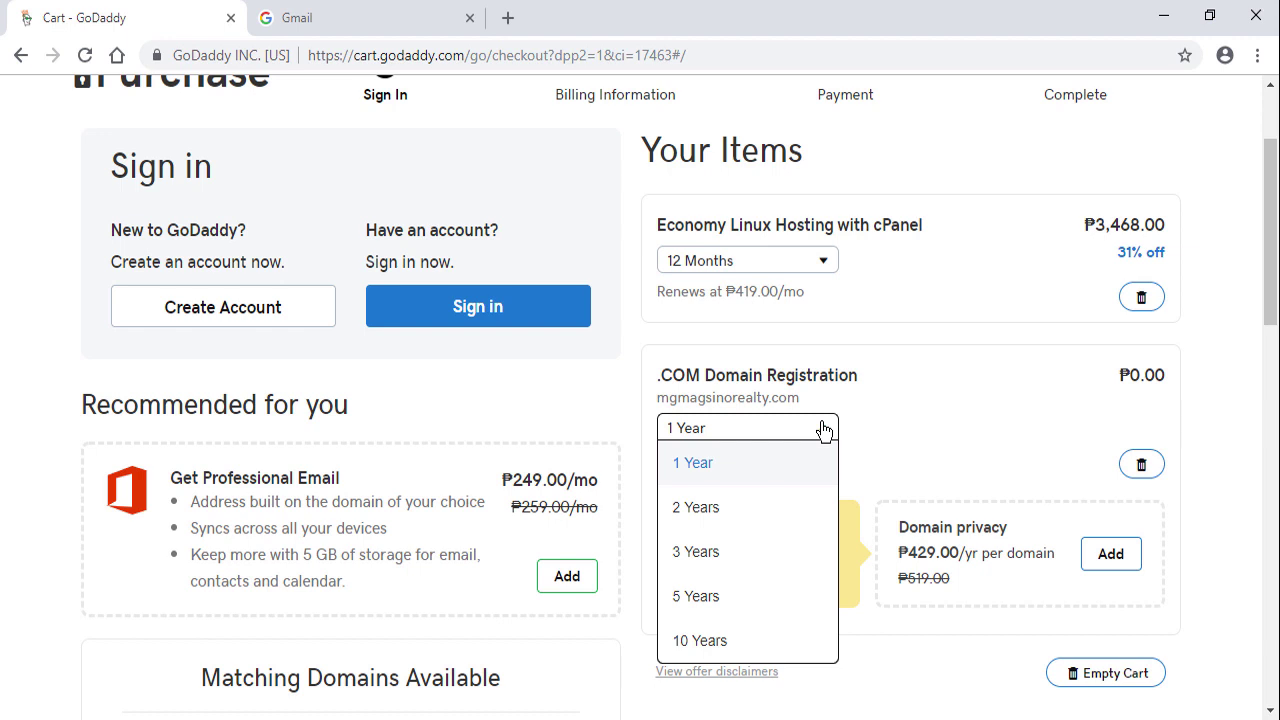
click(710, 464)
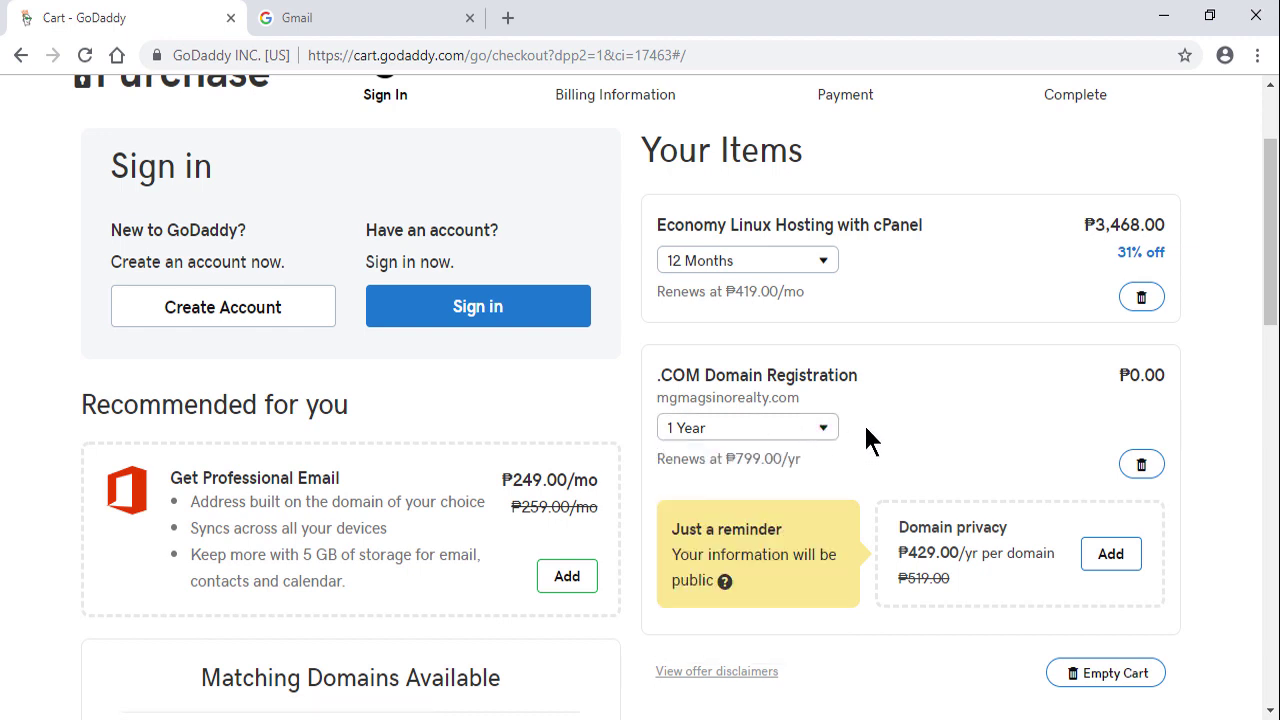
click(826, 429)
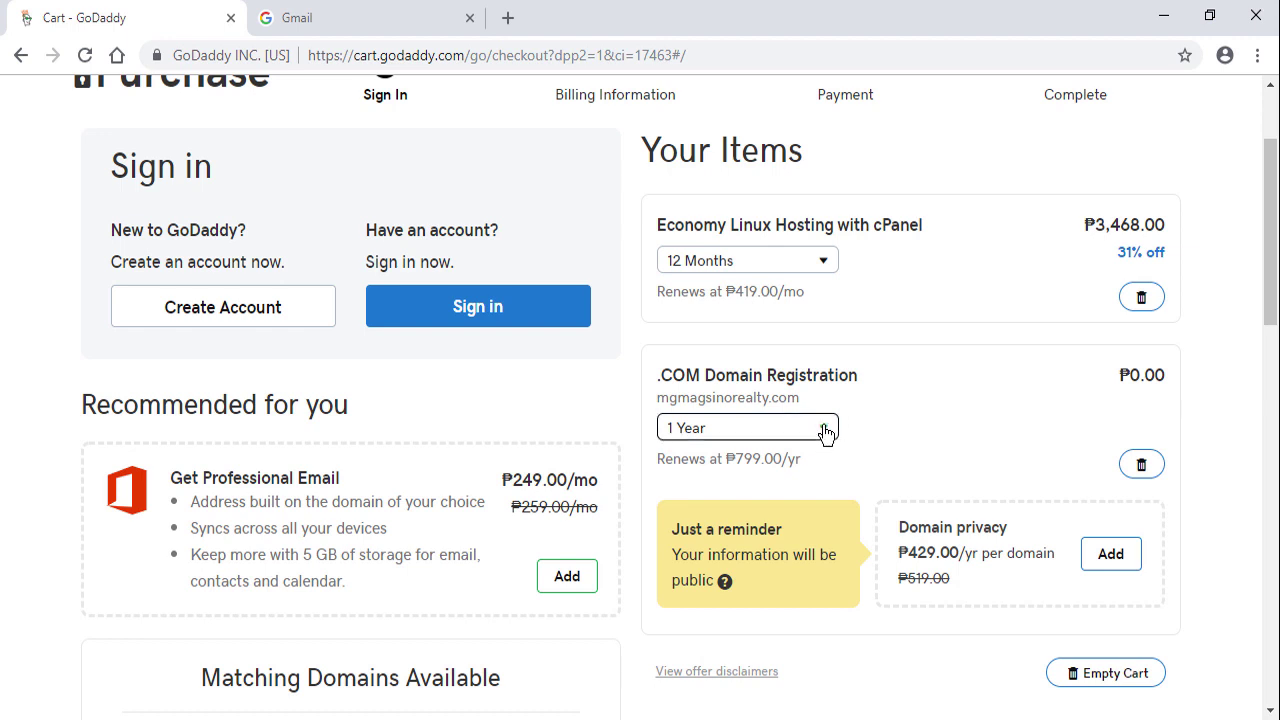
click(706, 463)
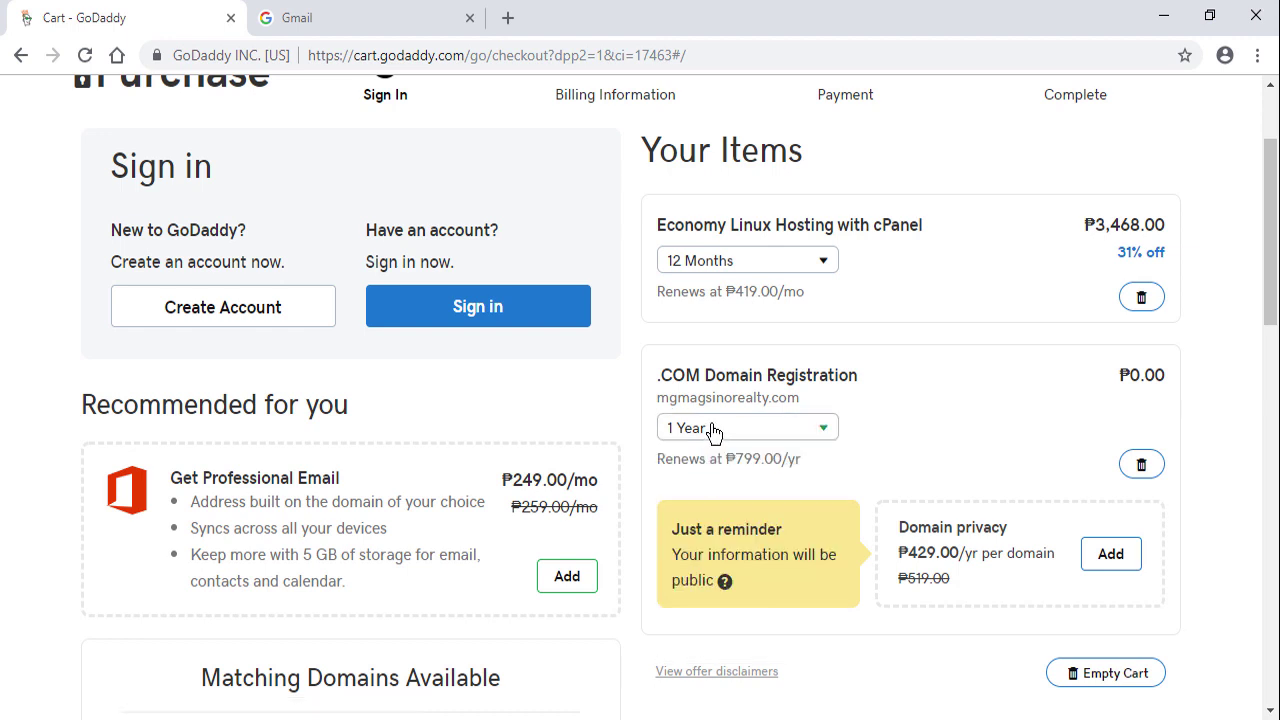
scroll(886, 420, down, 3)
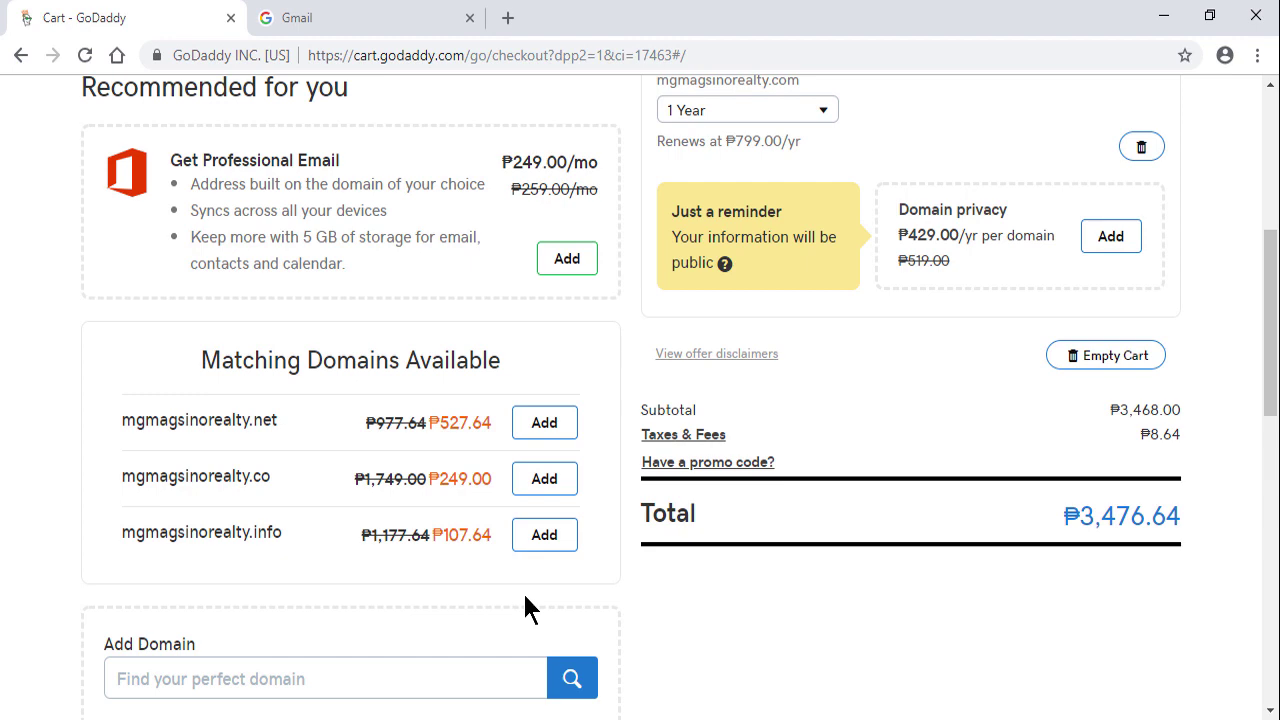
scroll(610, 595, up, 5)
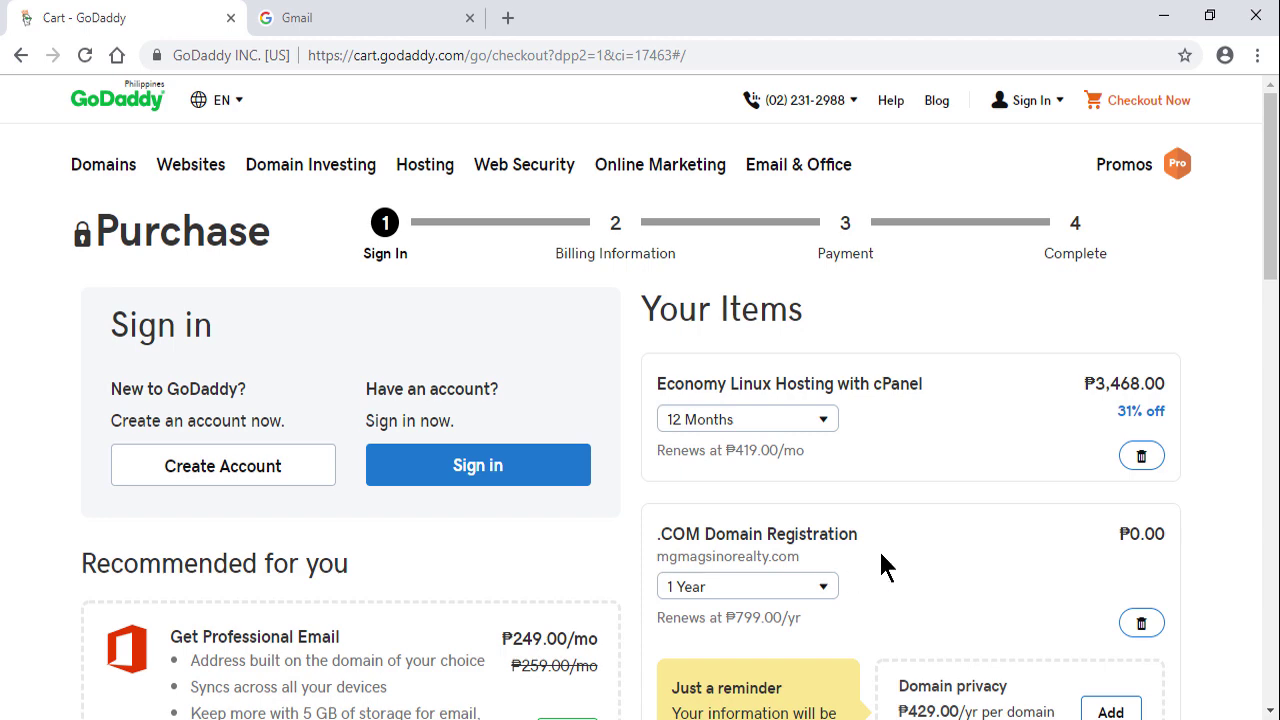
scroll(881, 554, down, 3)
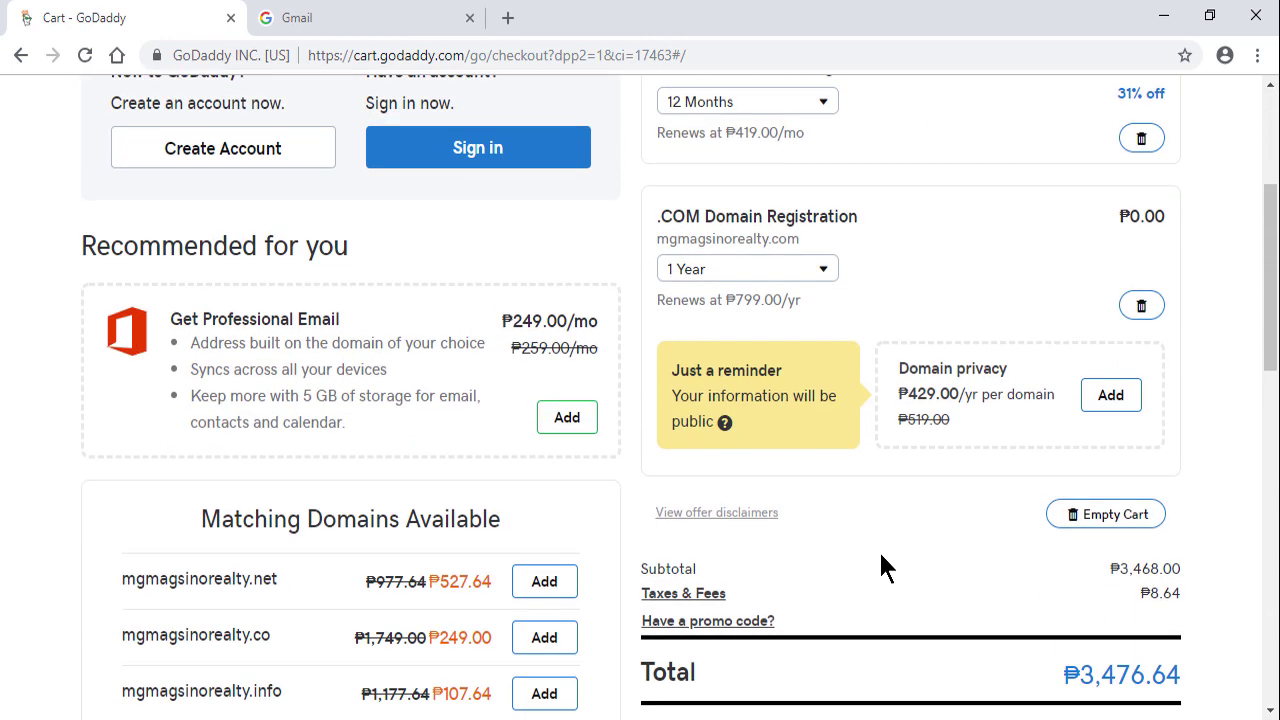
Enter and apply promo code HOS1PH01 to the Economy Linux Hosting.
click(752, 621)
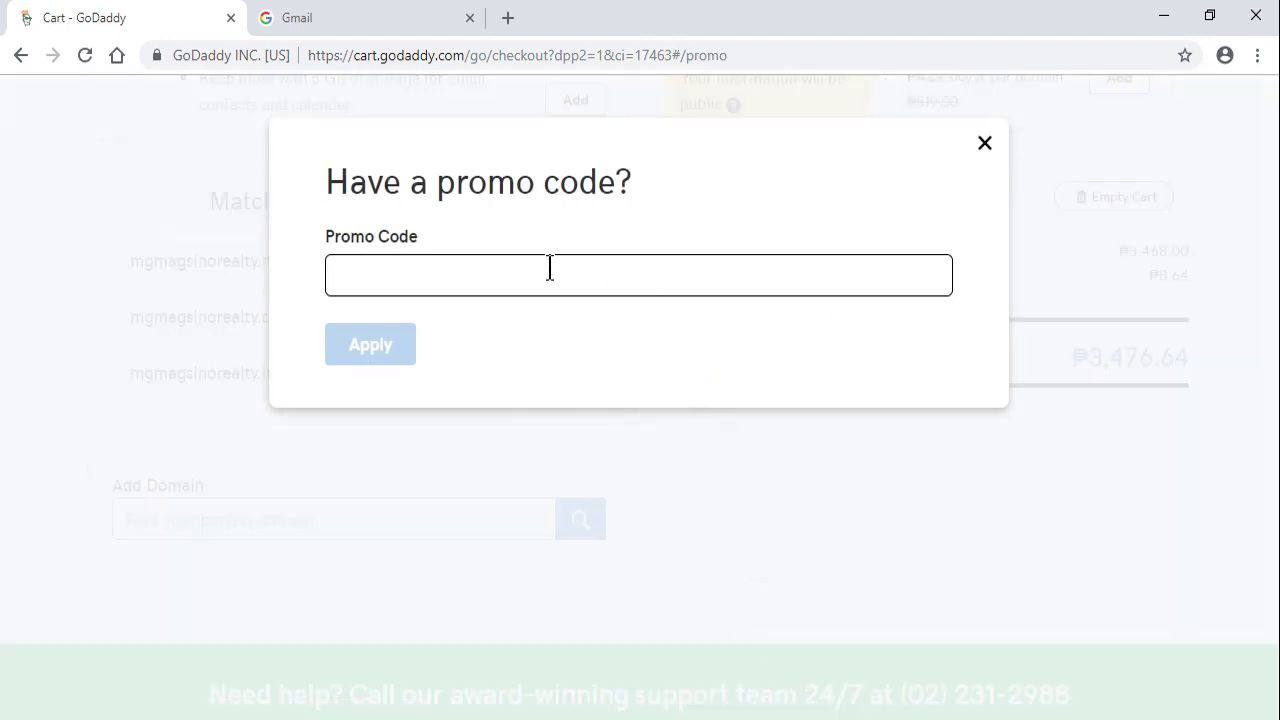
text(H)
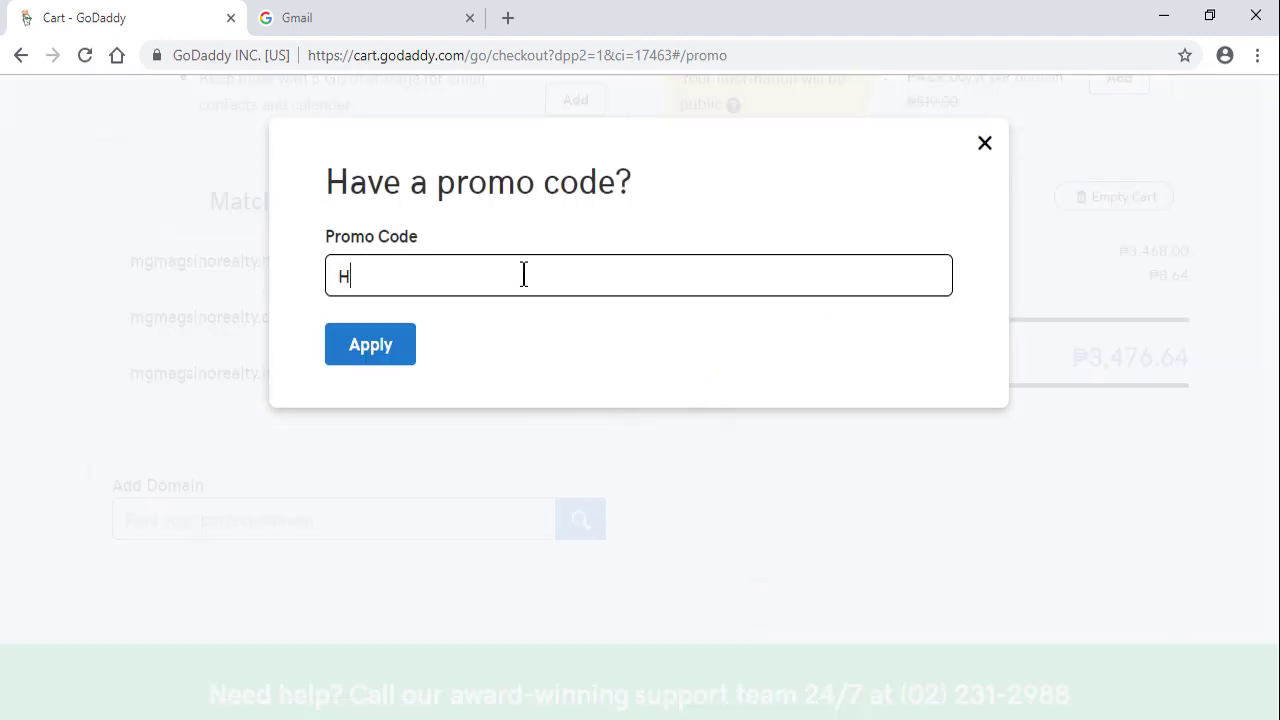
text(OS1PH01)
click(380, 346)
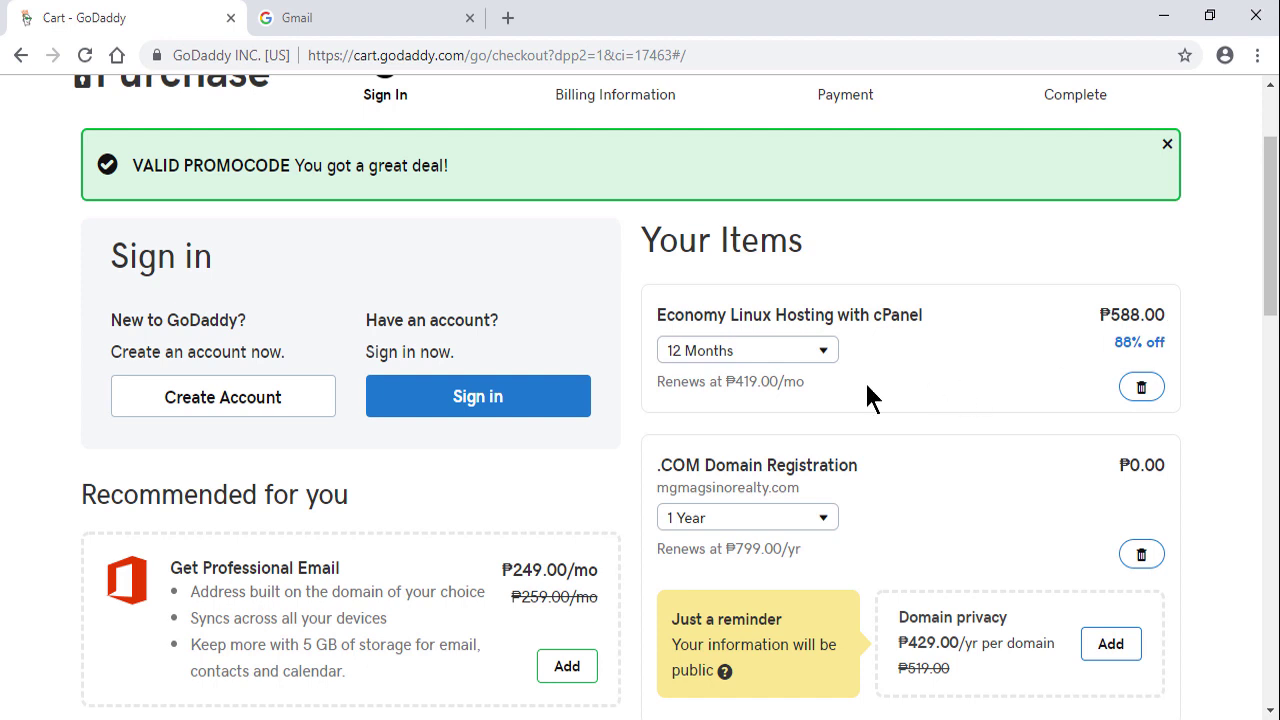
Start a new GoDaddy account, entering the e-mail address and accepting the username.
click(292, 399)
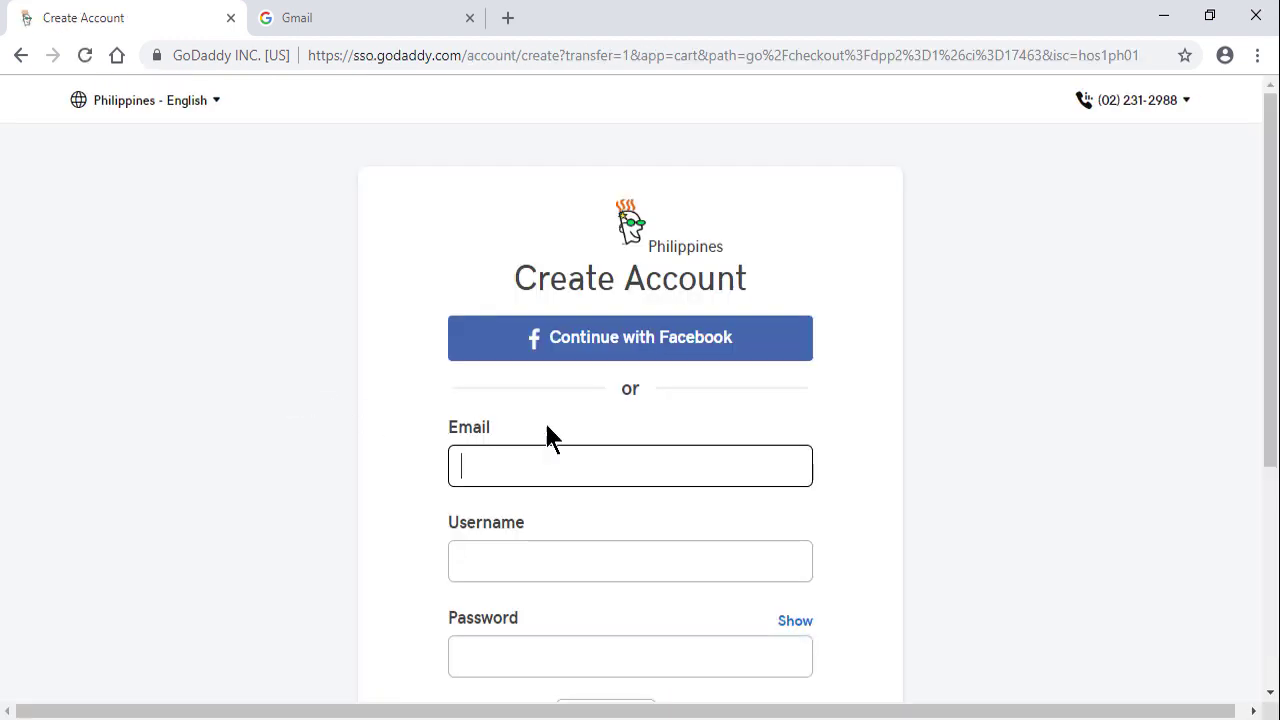
scroll(894, 472, down, 1)
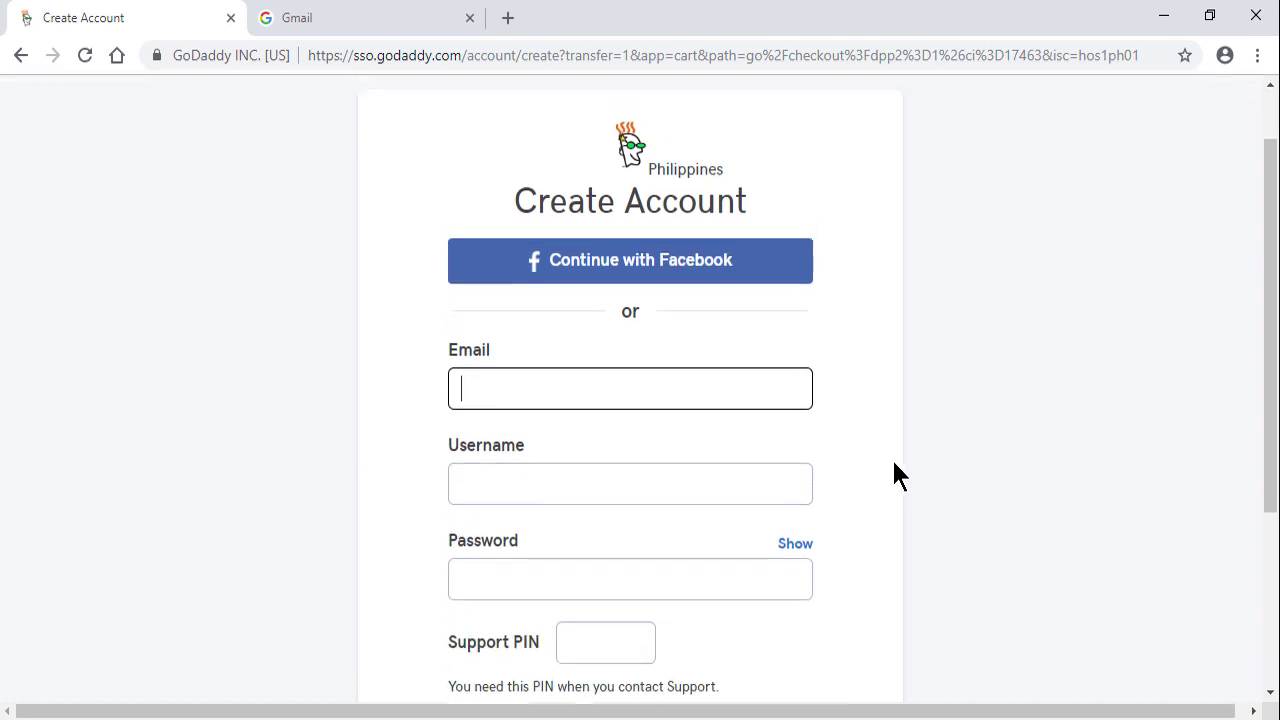
scroll(893, 462, down, 1)
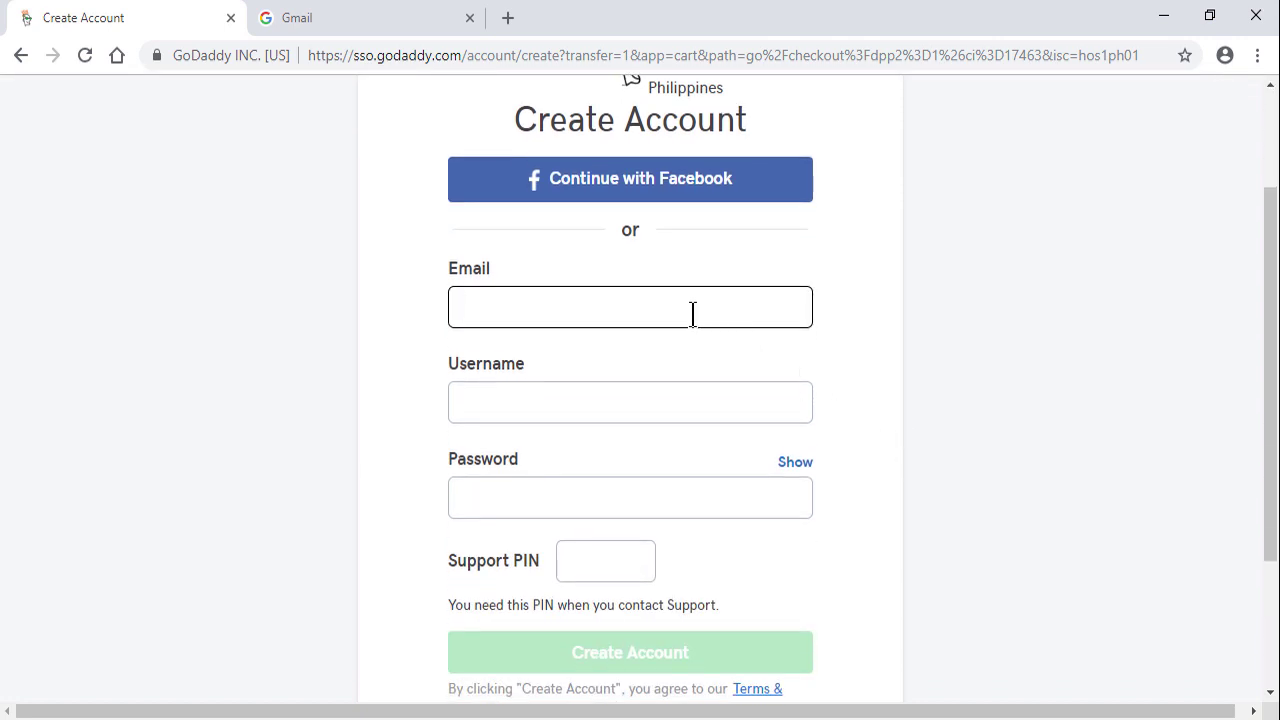
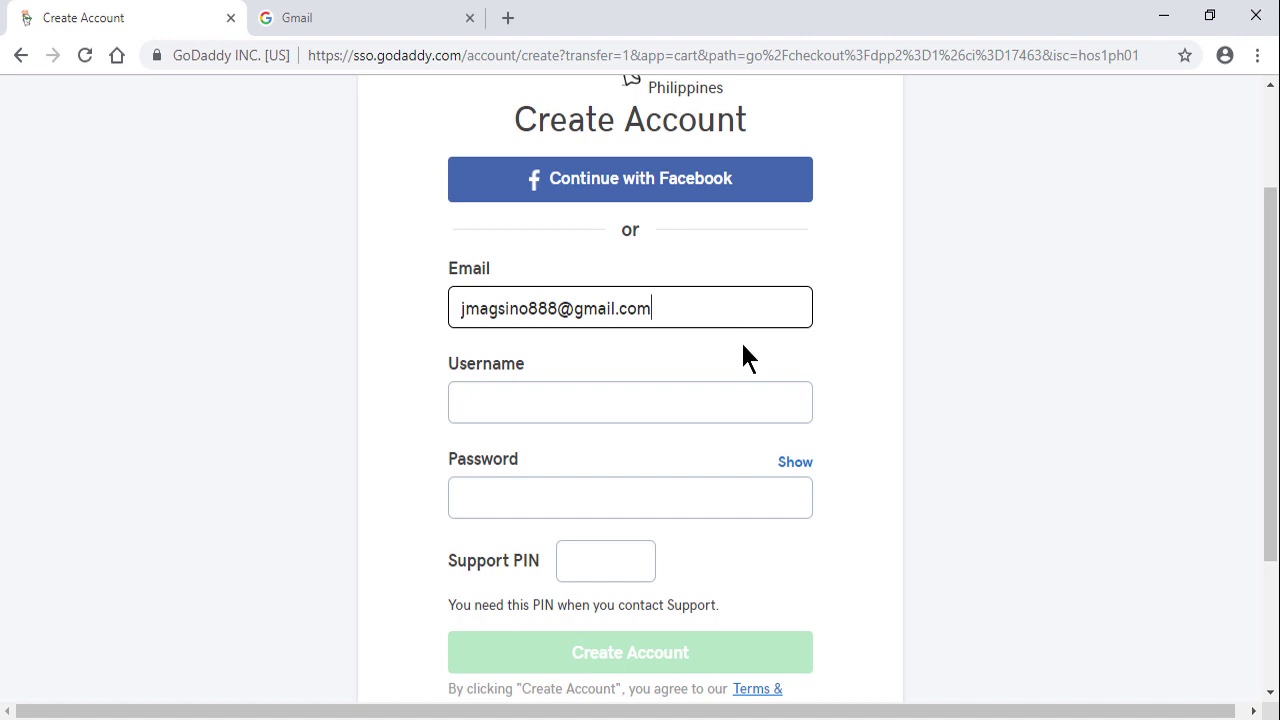
click(822, 380)
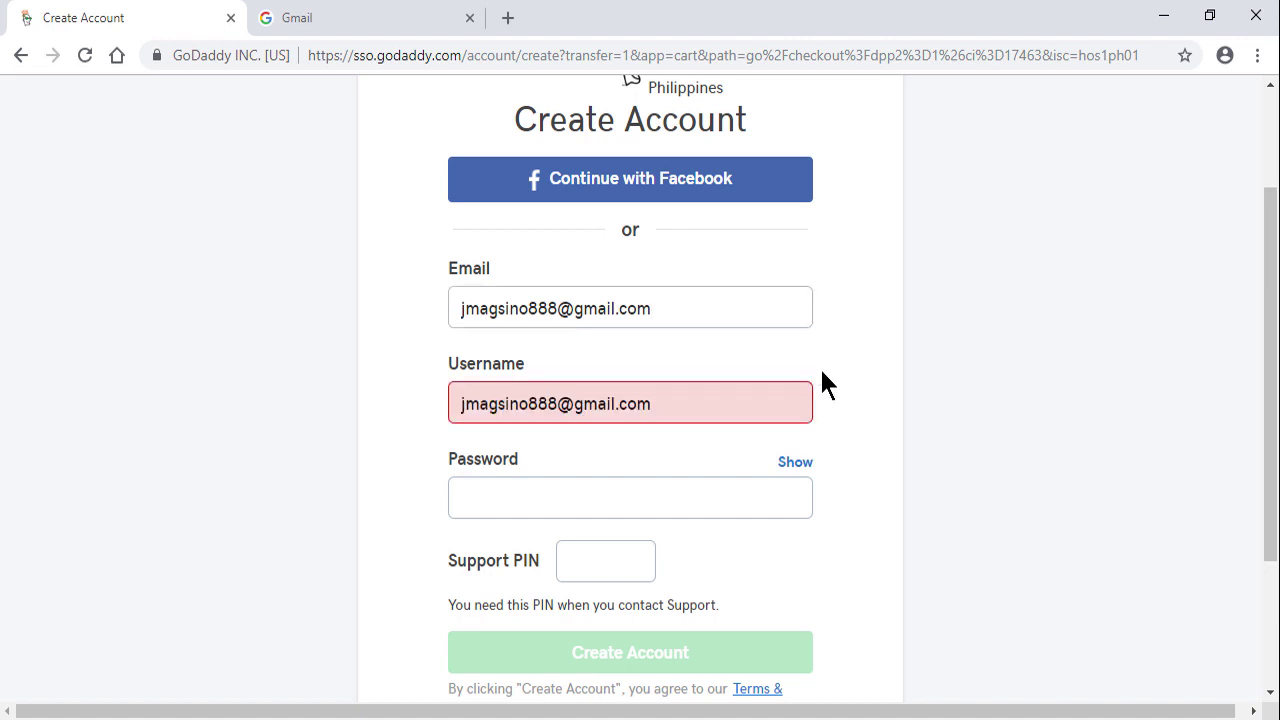
click(665, 404)
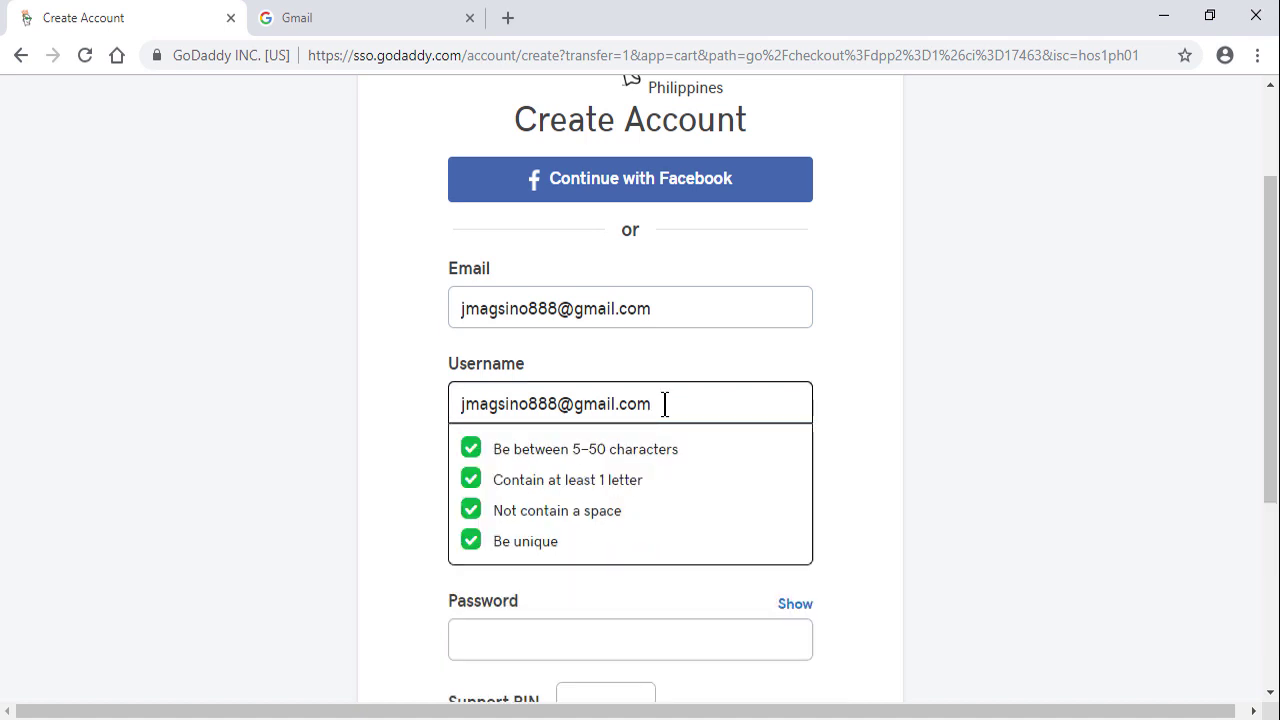
click(828, 397)
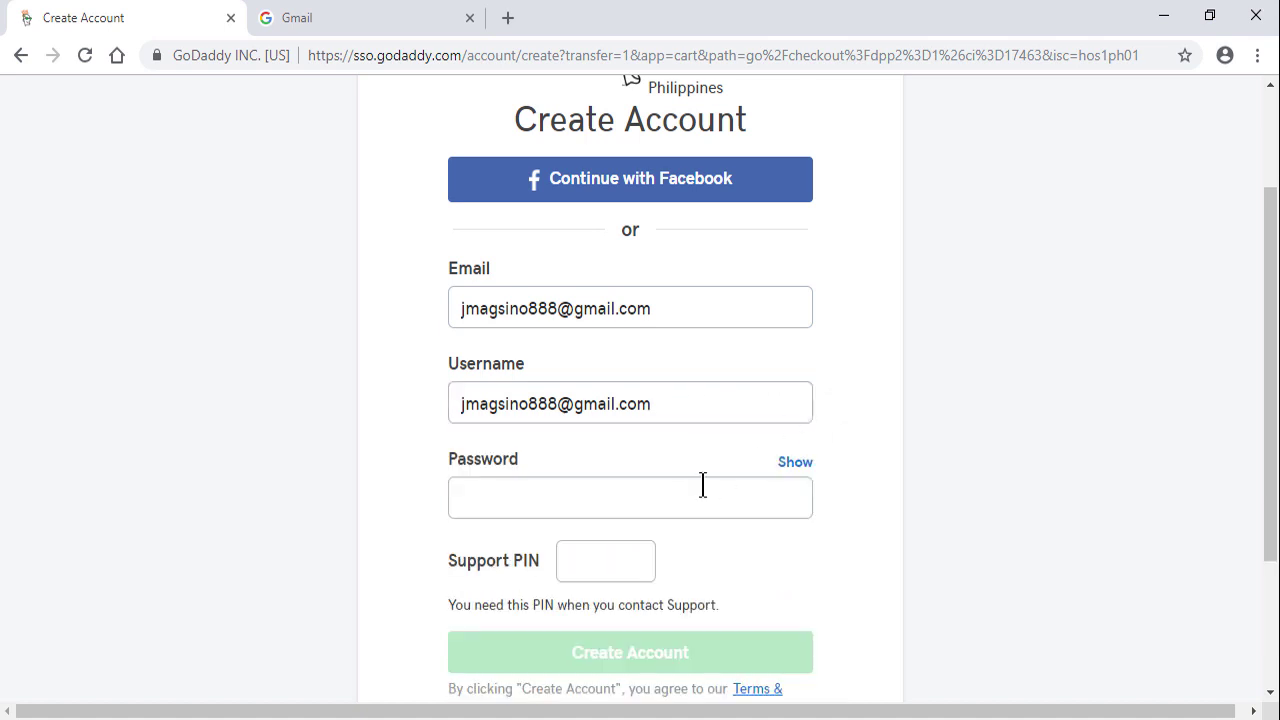
Set the account password and four-digit support PIN, then create the account.
click(688, 492)
text(•••••••)
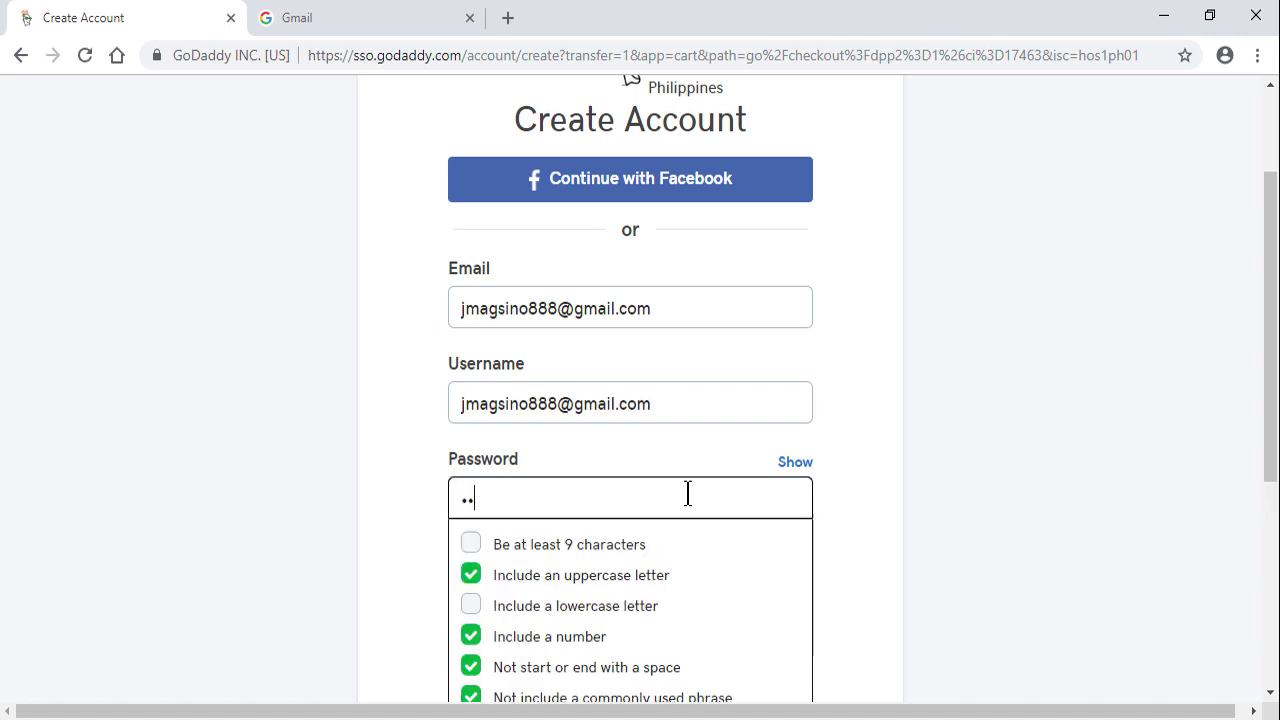
text(•••••)
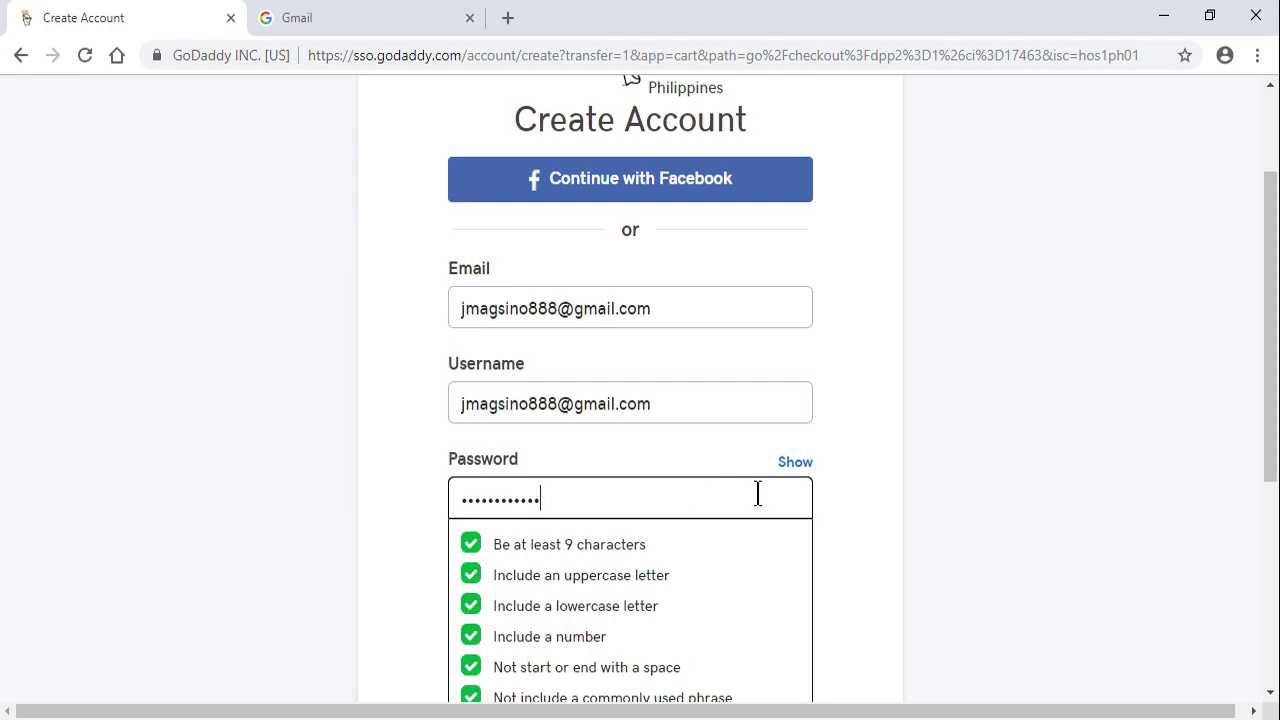
scroll(866, 503, down, 3)
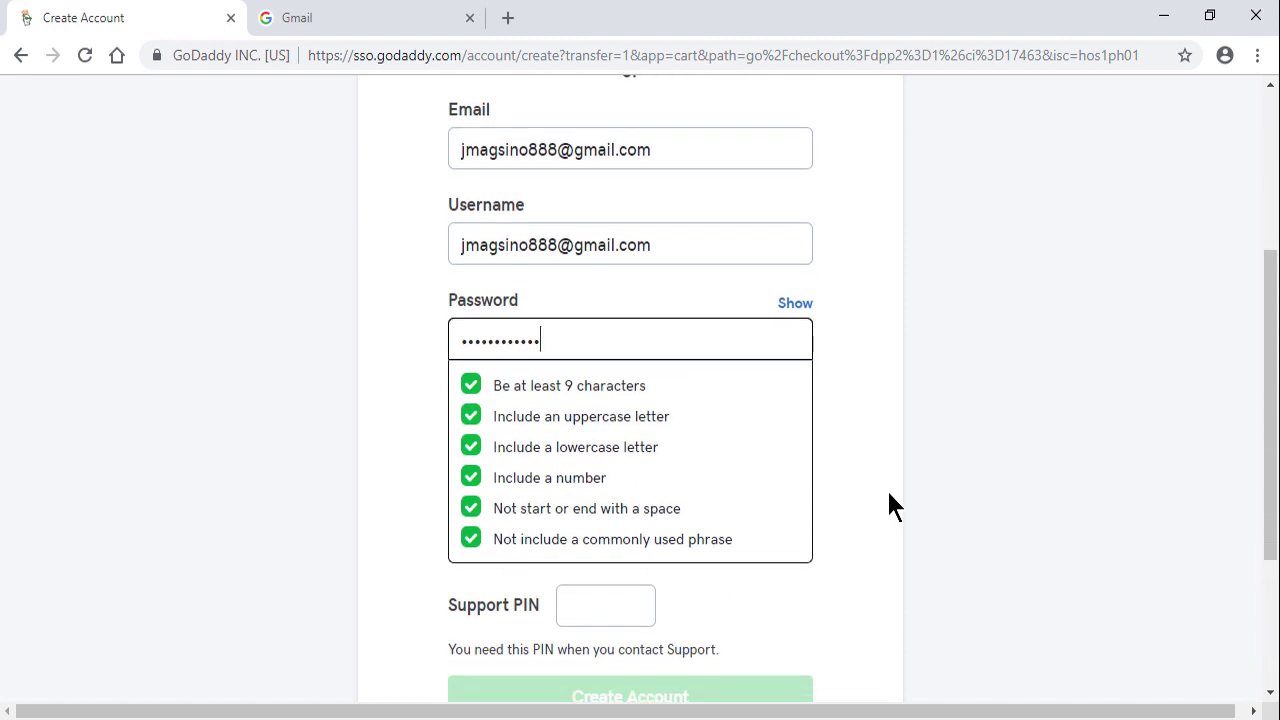
click(889, 493)
click(631, 403)
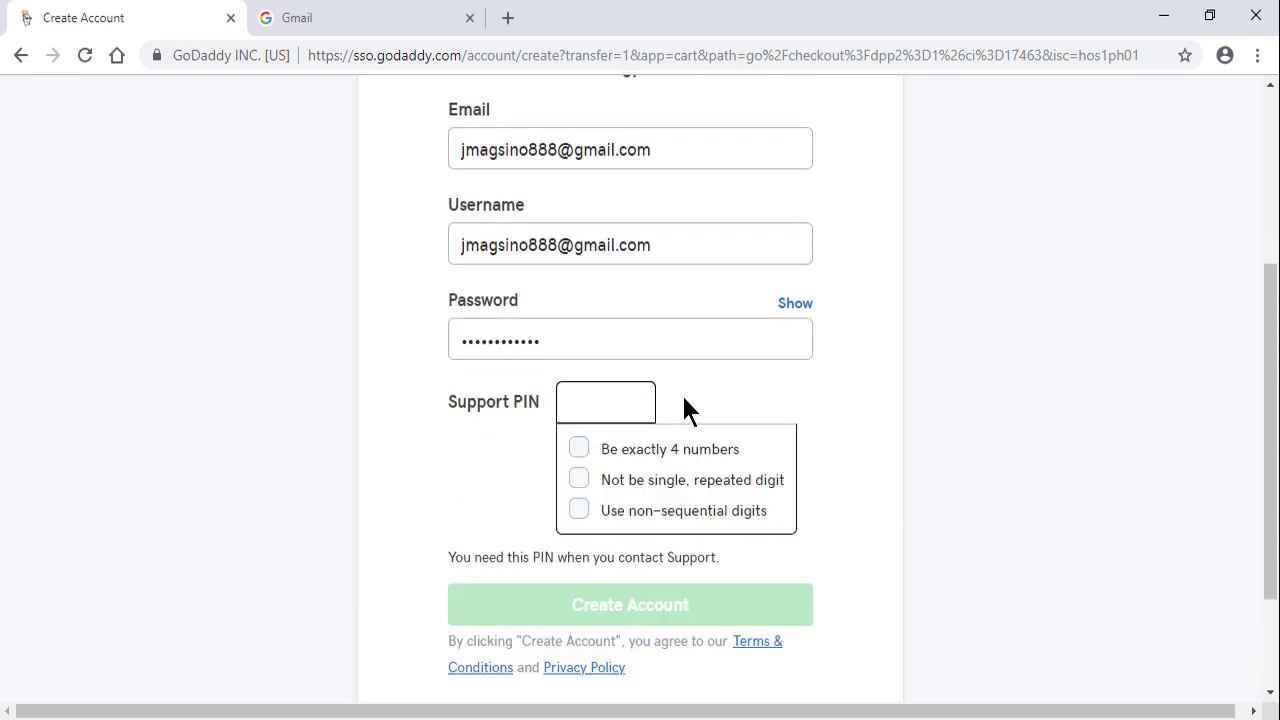
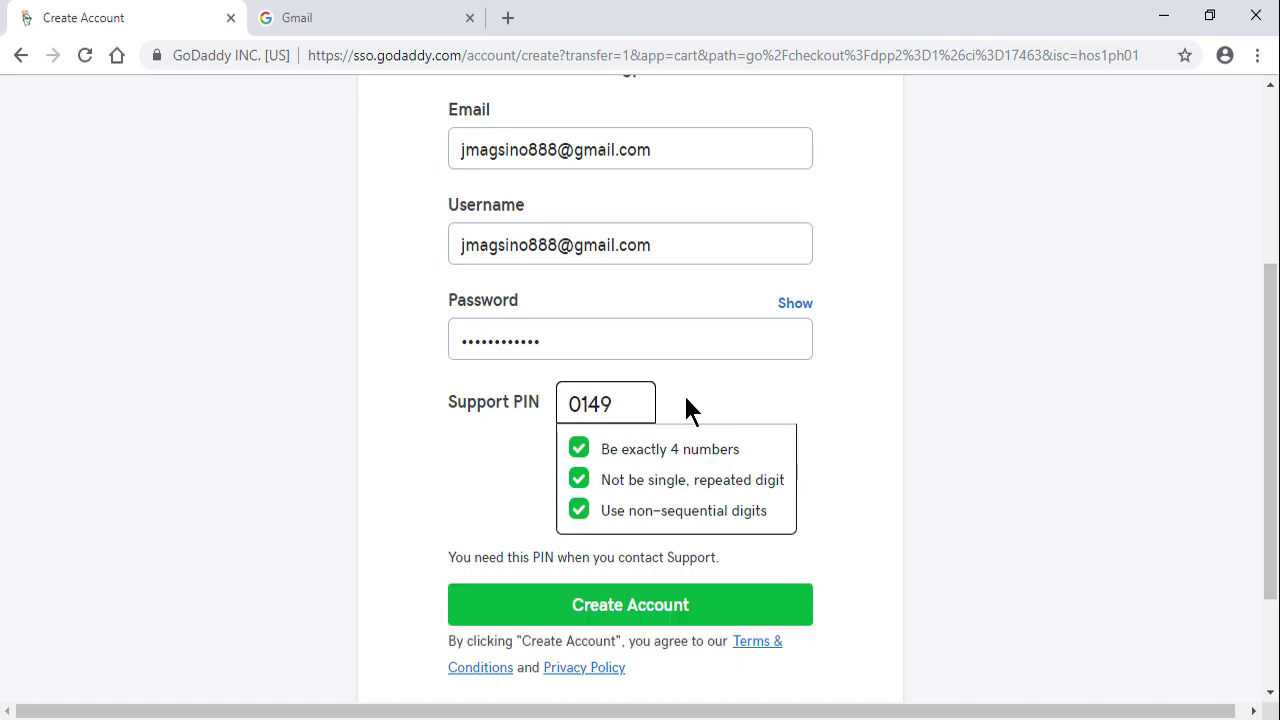
click(686, 398)
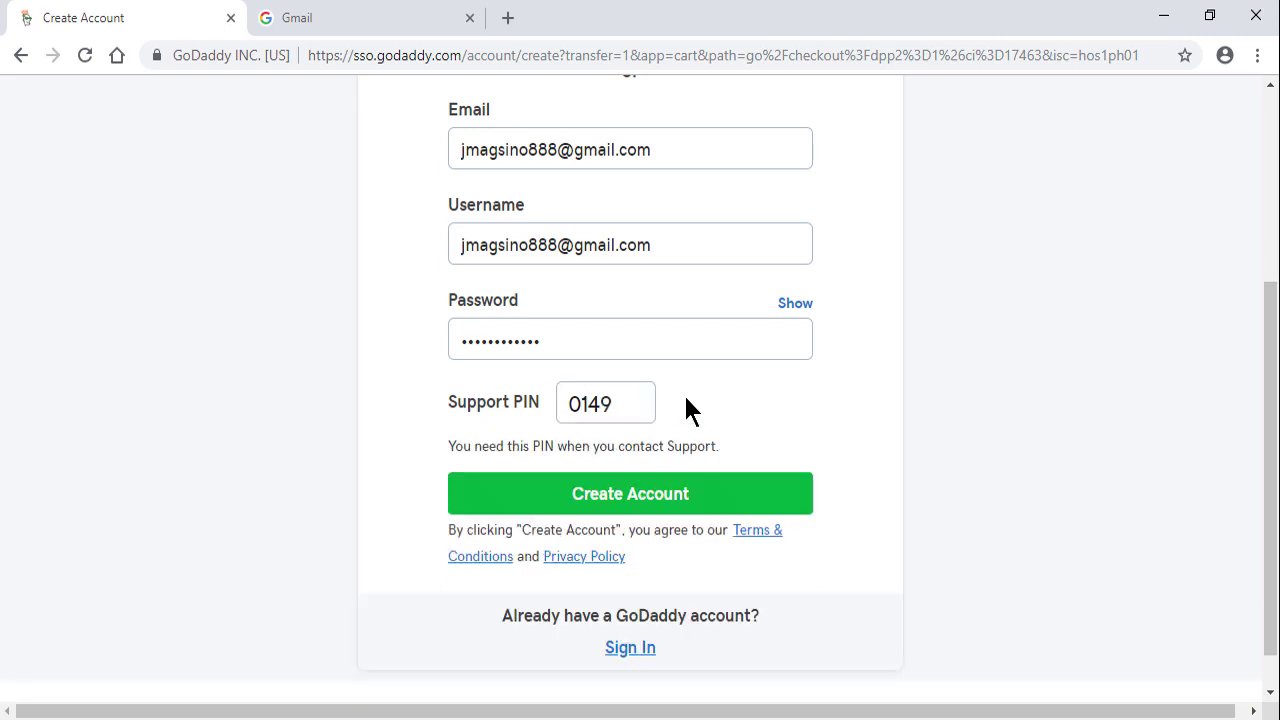
click(641, 497)
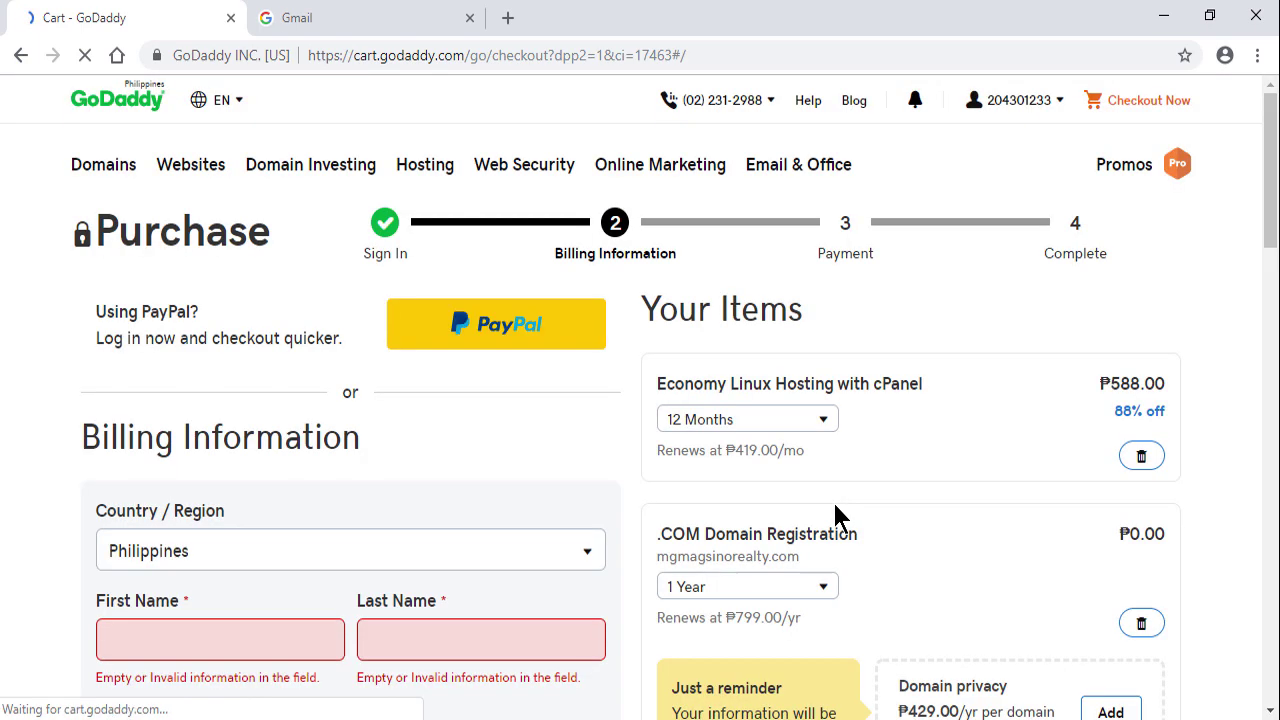
Fill in the billing name and address fields and save the billing information.
scroll(286, 526, down, 3)
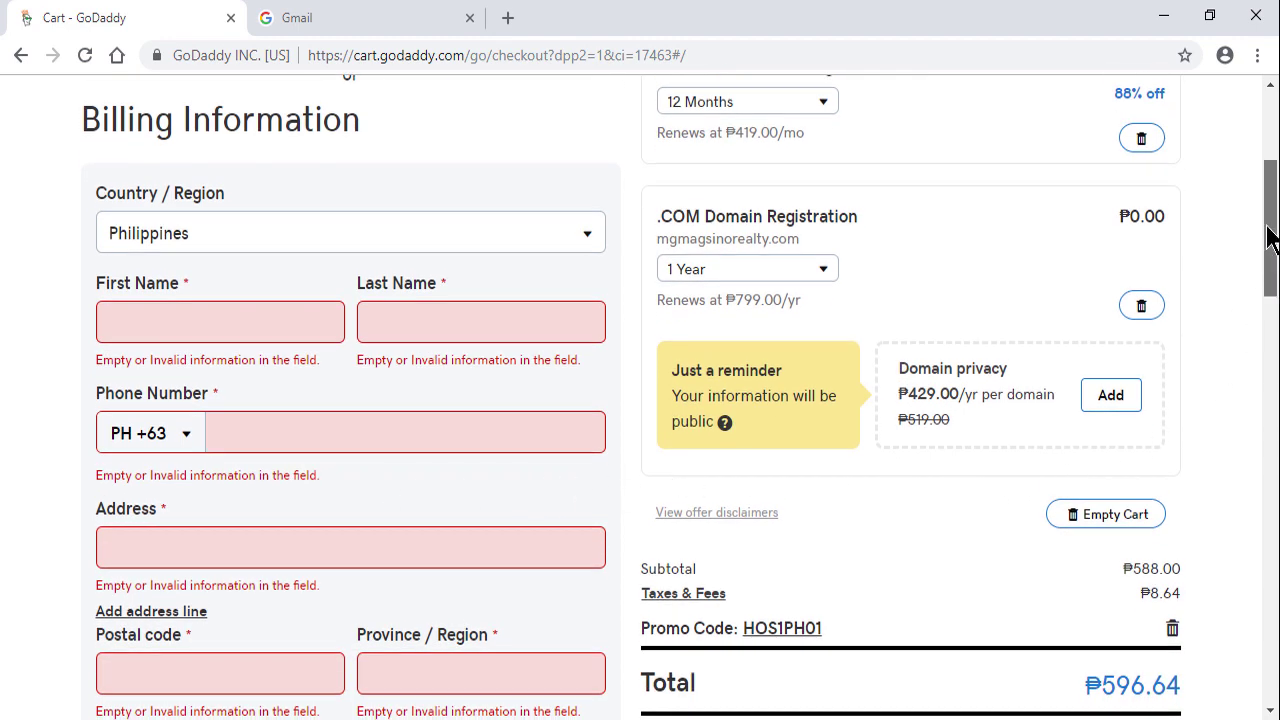
drag(1267, 240, 1267, 245)
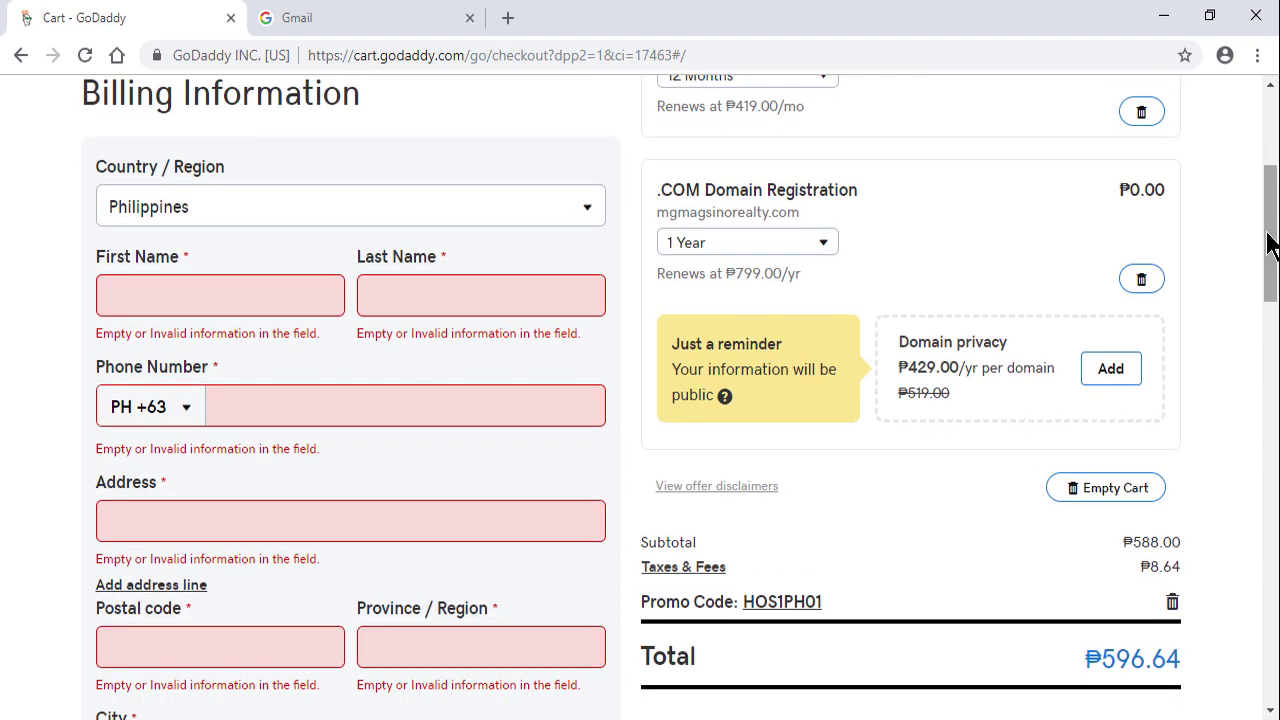
click(283, 292)
key(Tab)
key(Tab)
key(Tab)
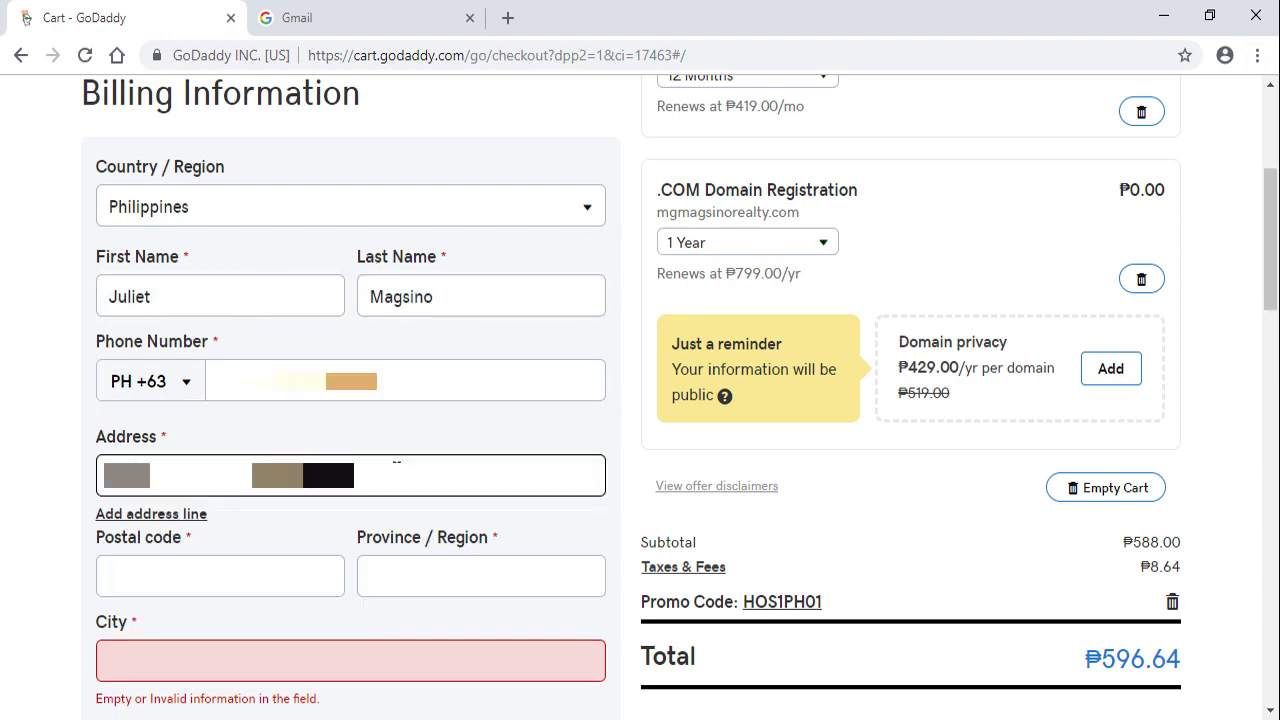
key(Tab)
text(2009)
click(583, 584)
text(Pampanga)
click(323, 666)
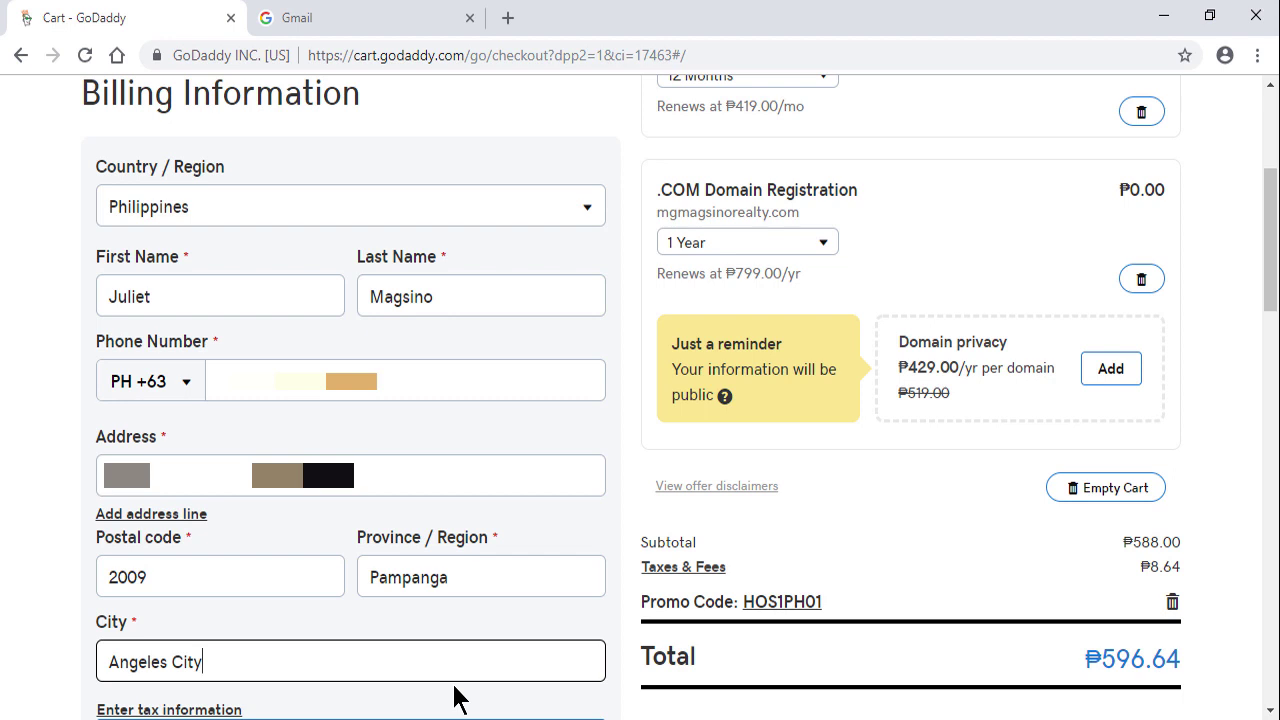
scroll(453, 694, down, 2)
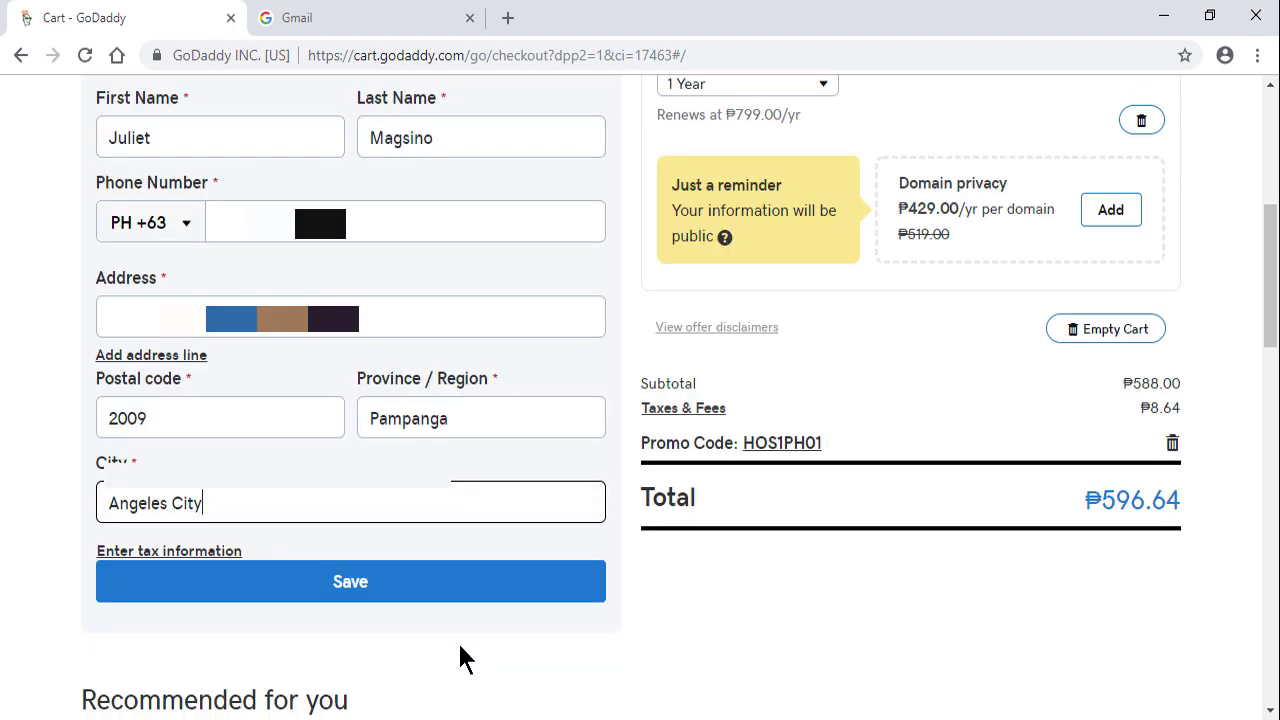
click(383, 592)
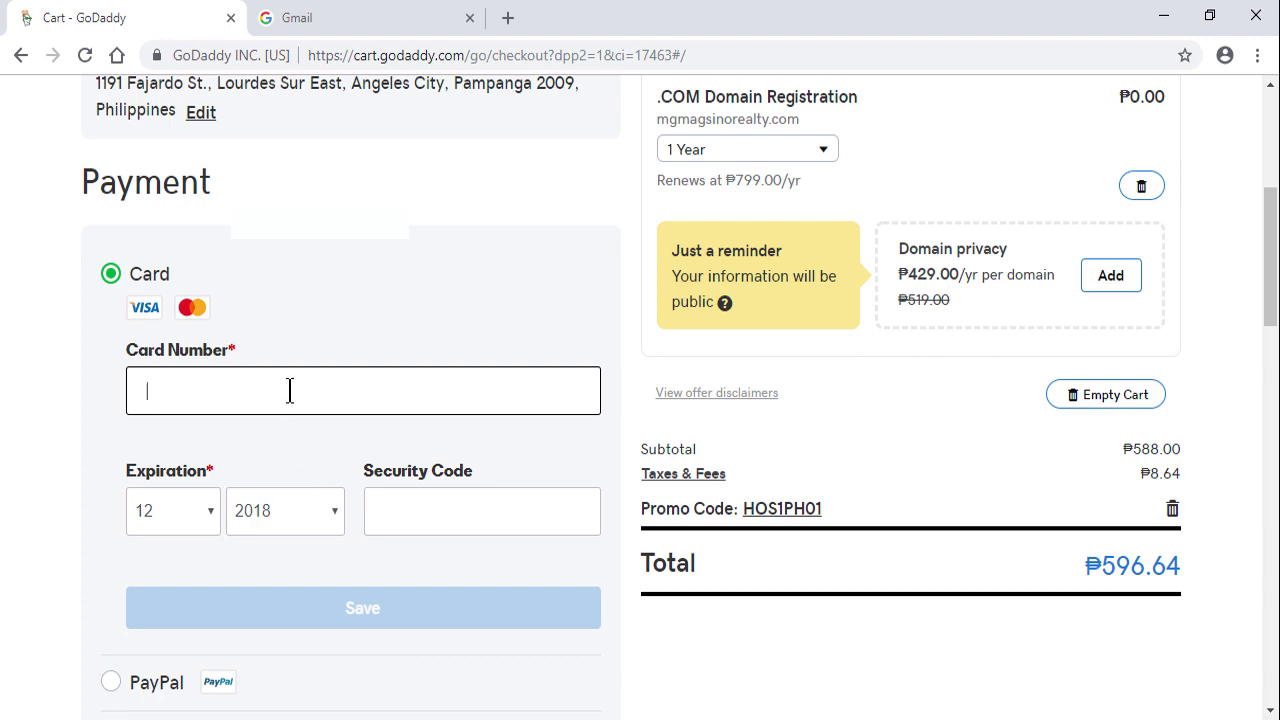
Enter the card number, 06/2022 expiration and security code, and save the card.
scroll(309, 406, down, 2)
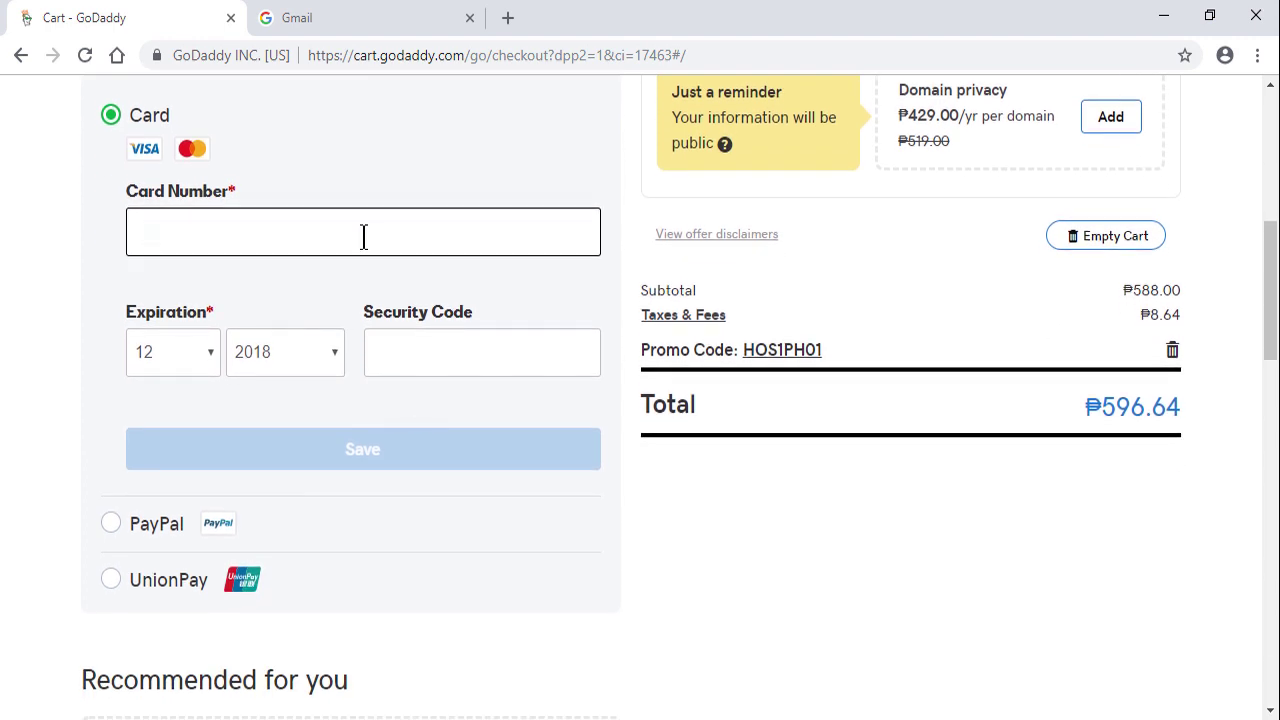
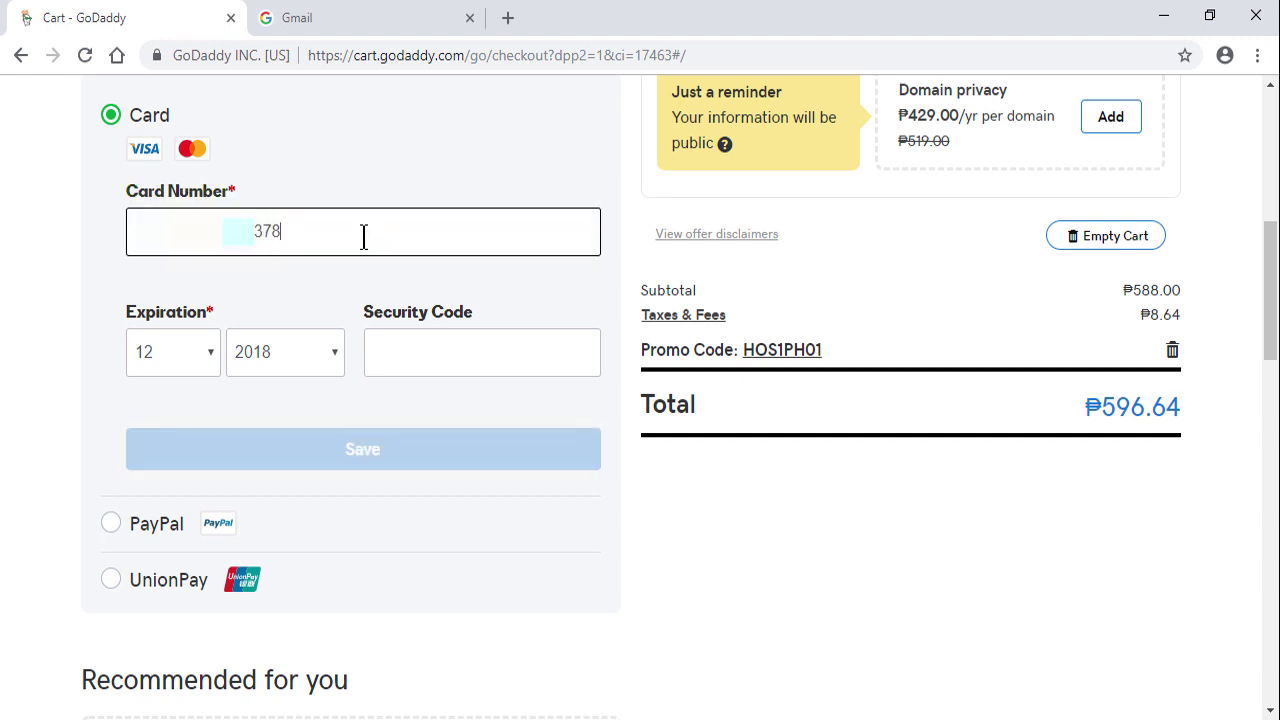
click(205, 352)
click(157, 492)
click(285, 354)
click(252, 472)
click(406, 346)
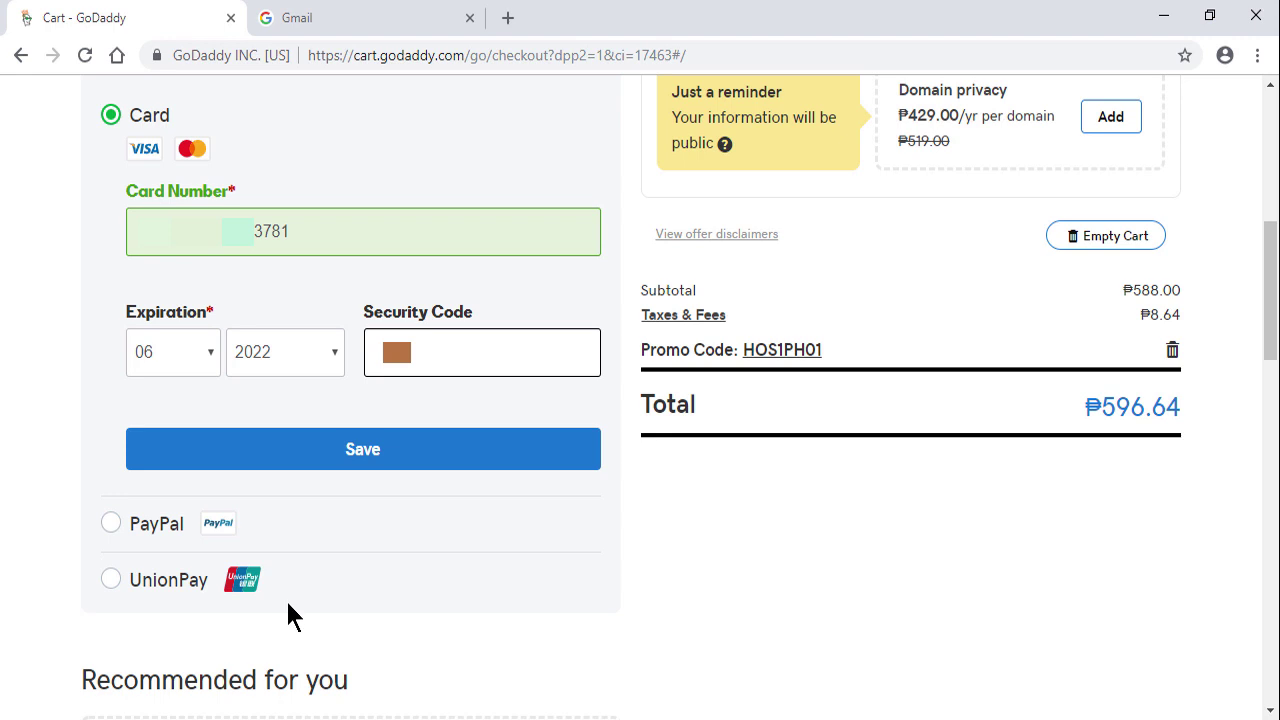
click(364, 451)
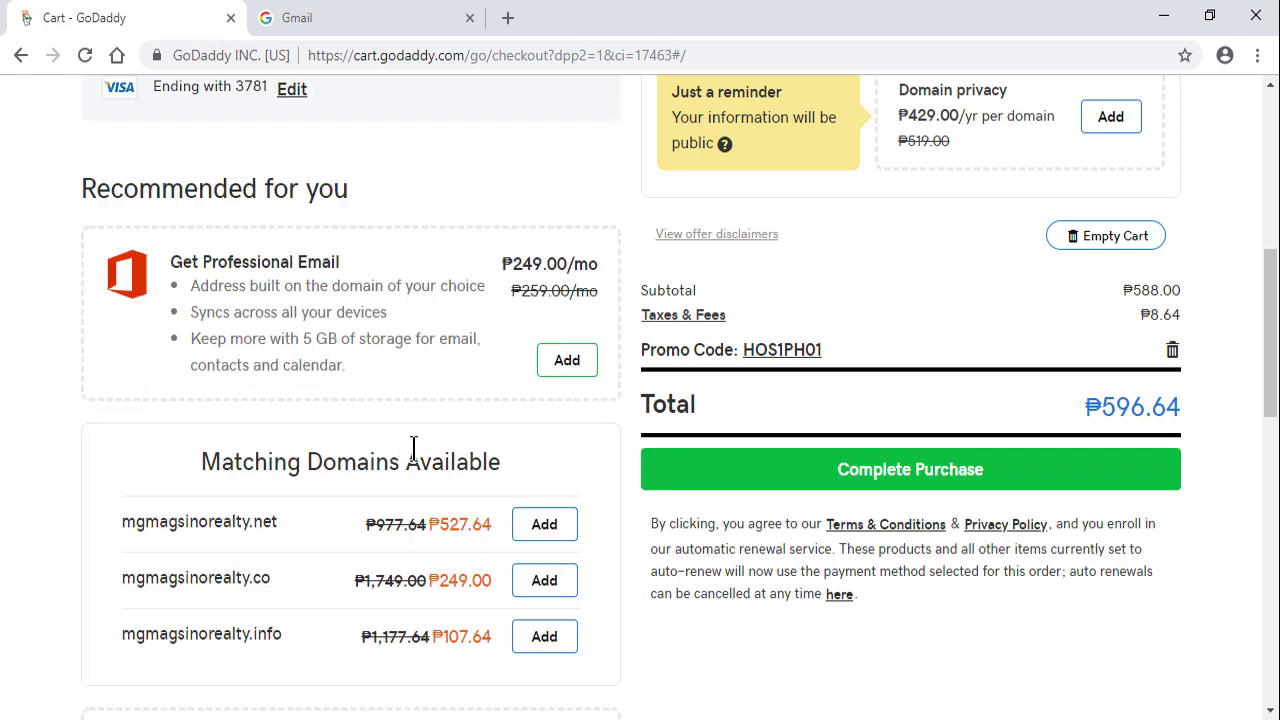
Complete the purchase, dismiss the confirmation, and open My Products from the account menu.
click(968, 476)
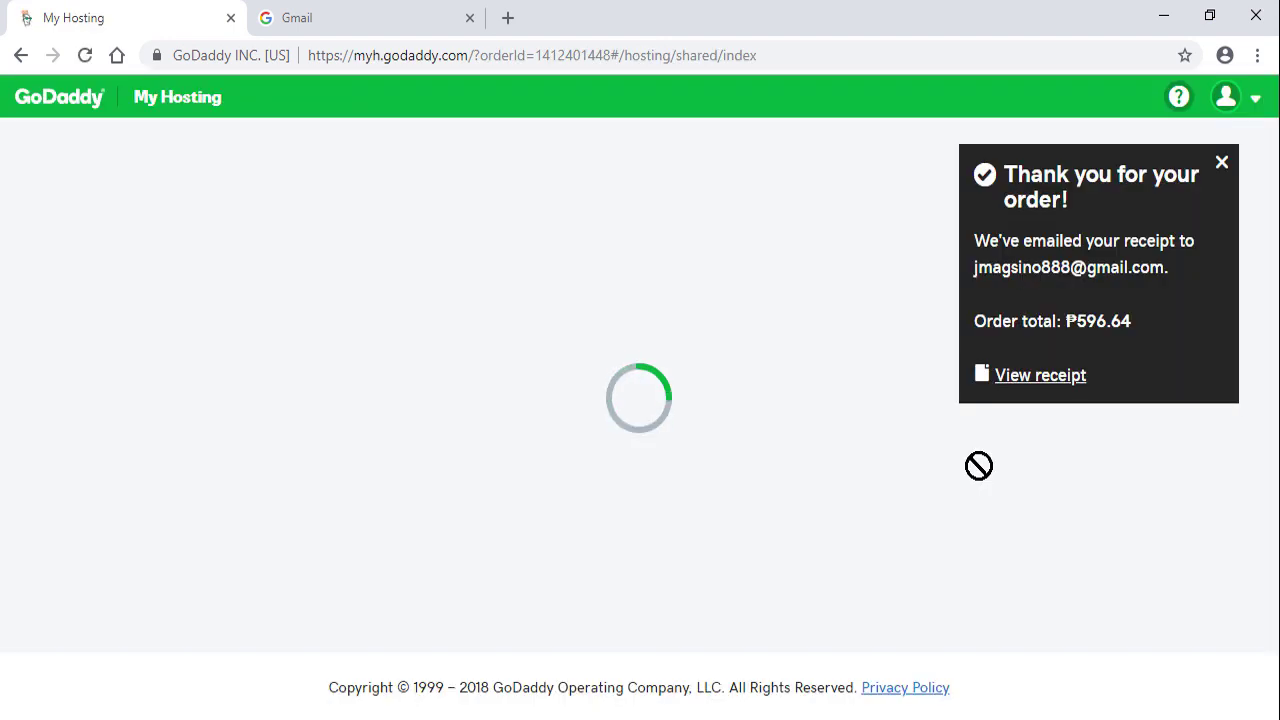
click(1205, 162)
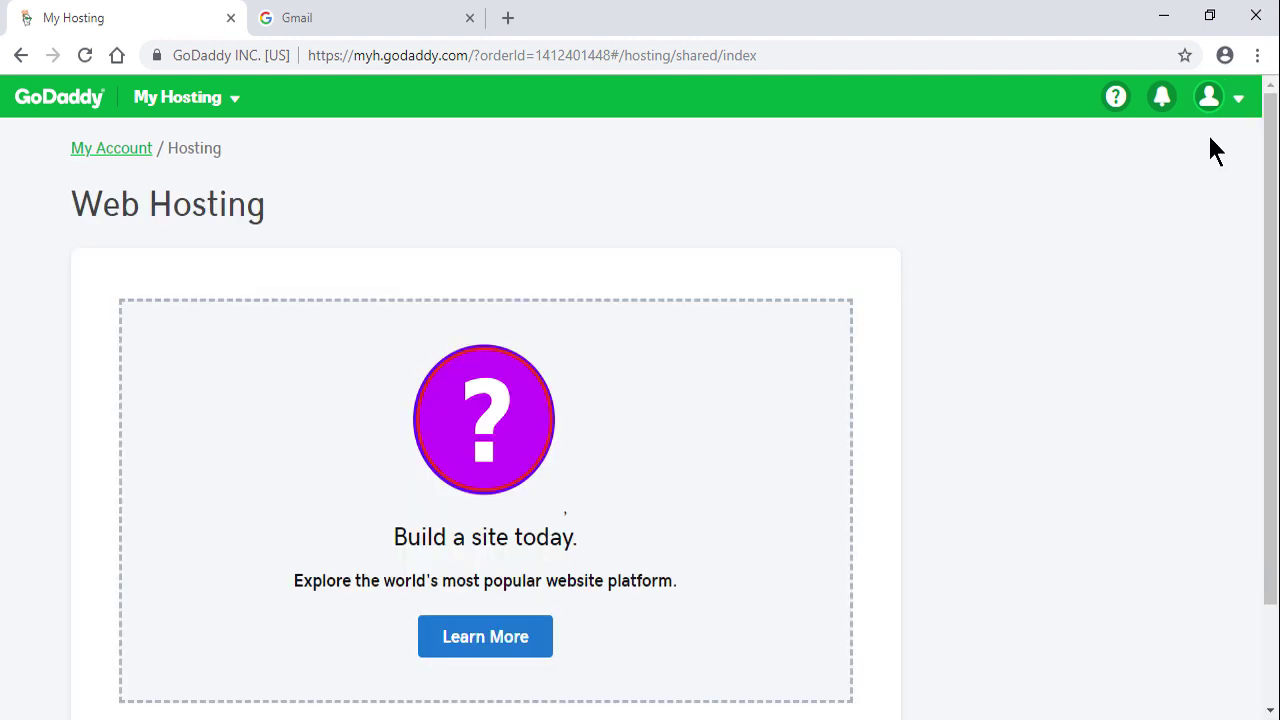
click(1228, 100)
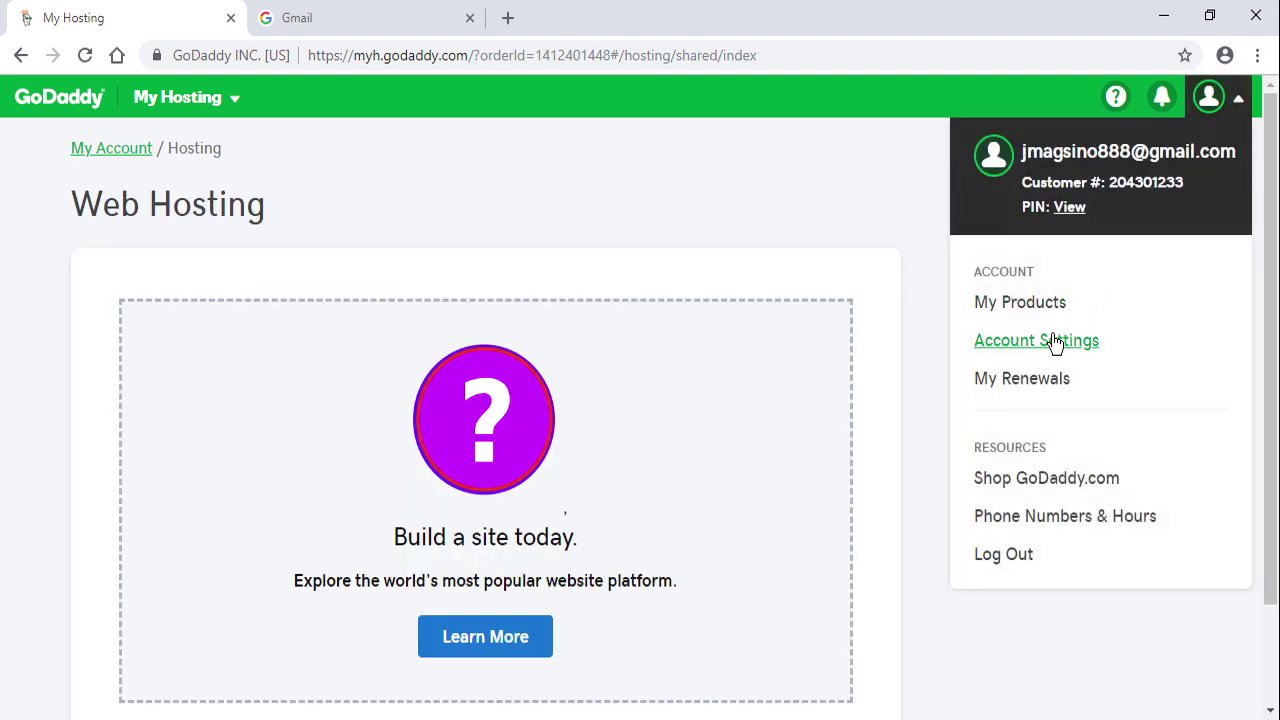
click(1034, 306)
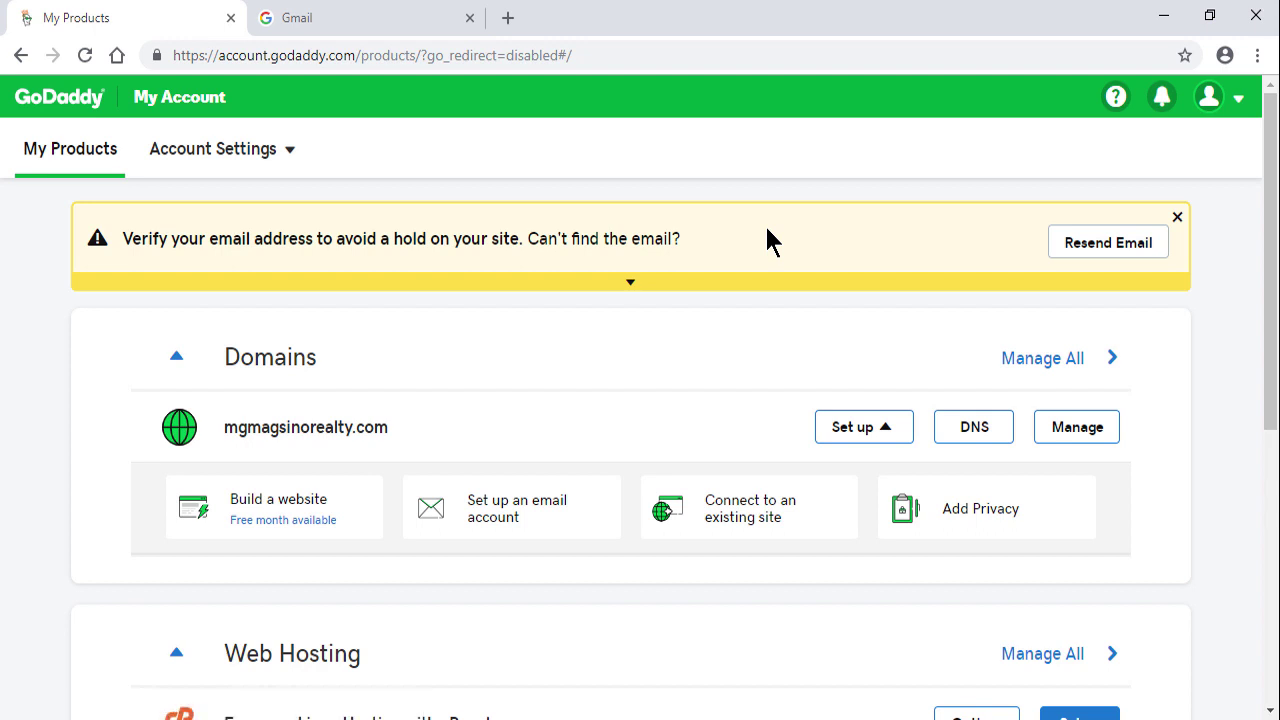
In the Gmail tab, sign in with the email address and account password.
click(395, 26)
key(Return)
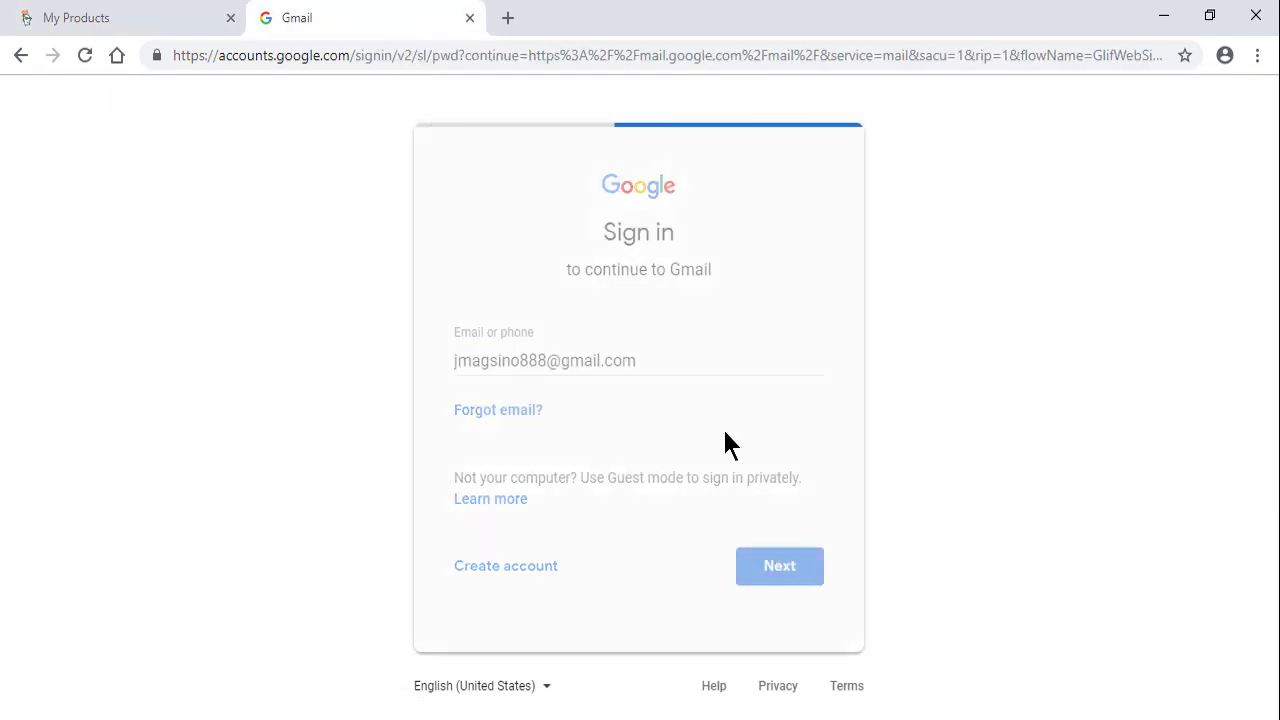
text(••••••••••••)
click(775, 452)
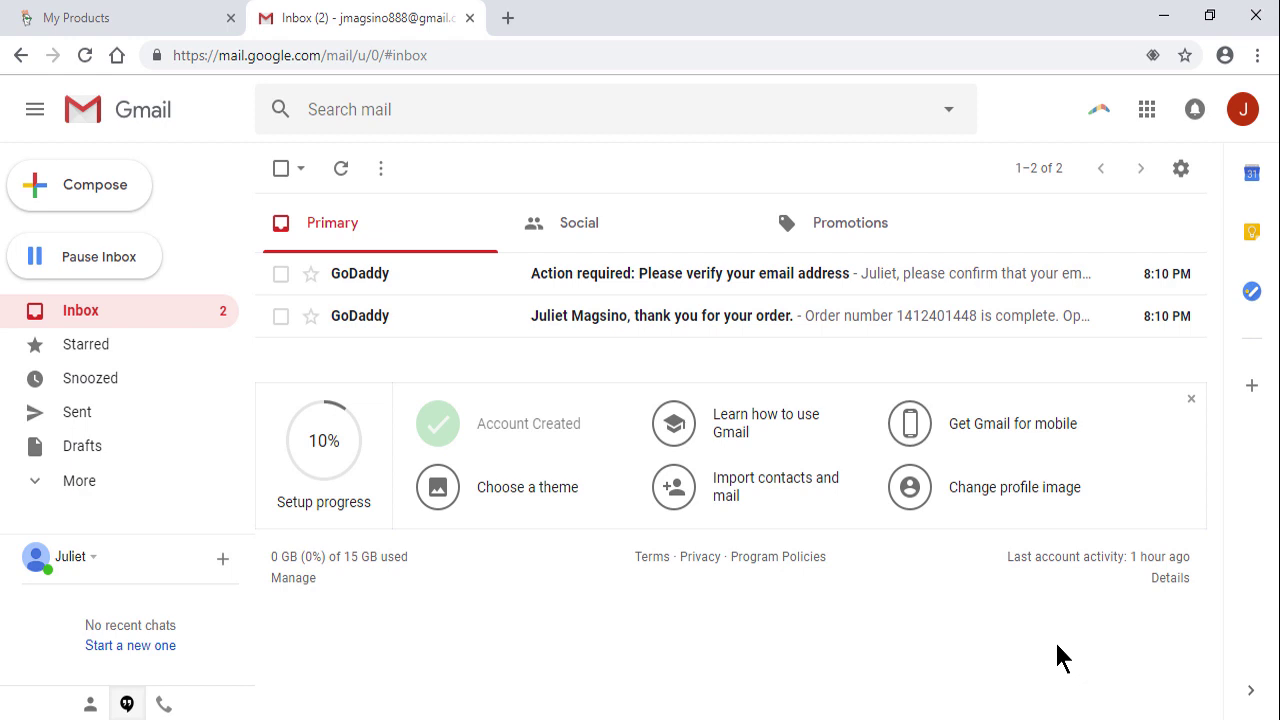
Confirm the account's email address via Verify Email Now in GoDaddy's 'Action required' email.
click(697, 281)
scroll(760, 543, down, 1)
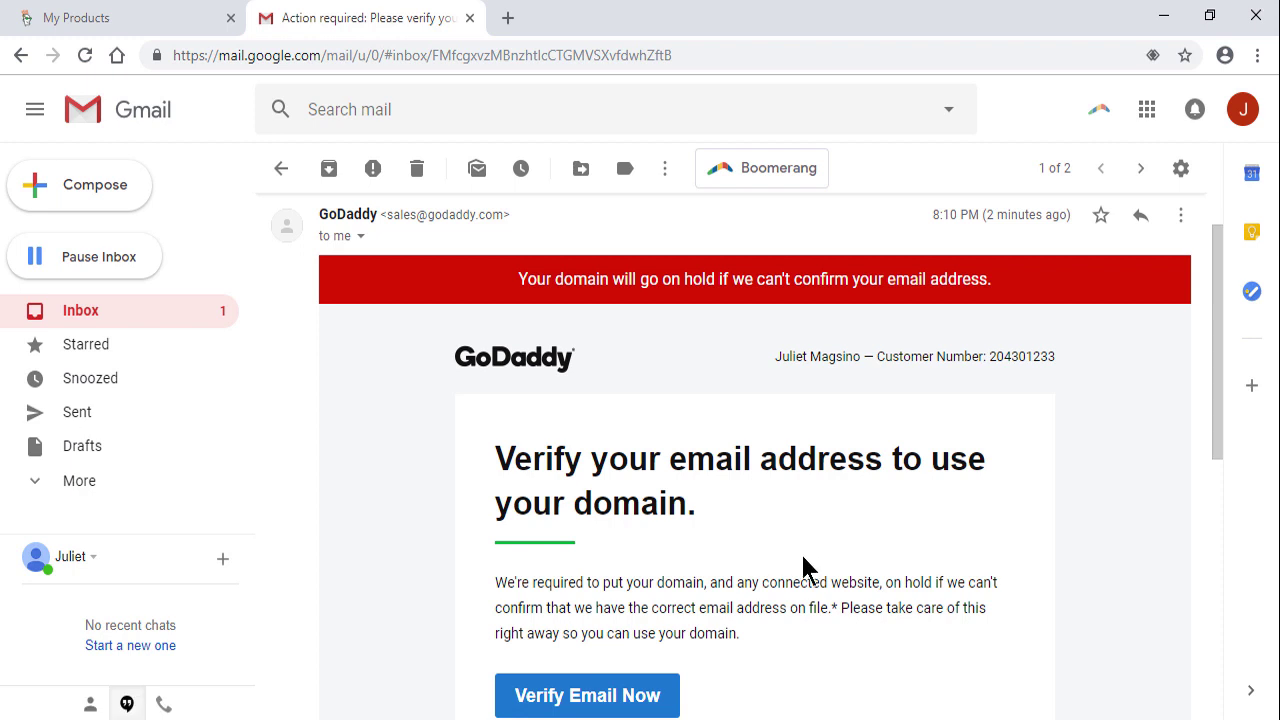
scroll(800, 565, down, 2)
click(605, 560)
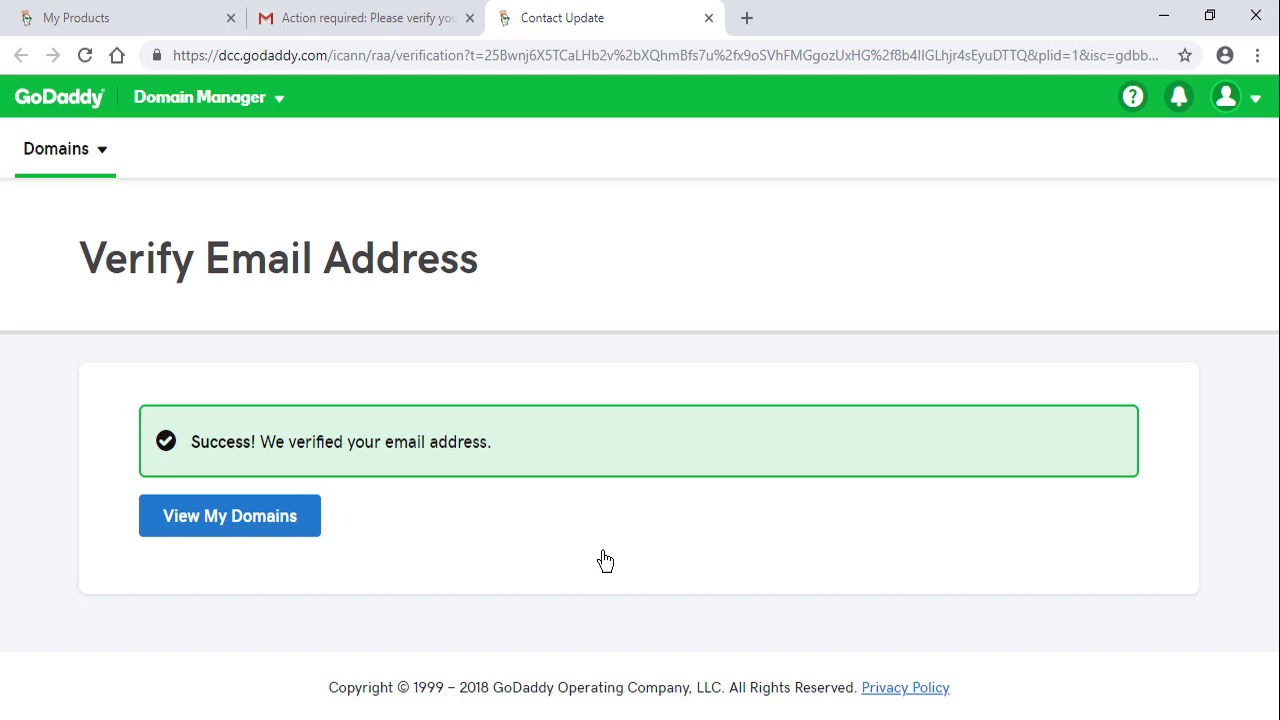
Return to GoDaddy's My Products page, then like the YouTube tutorial and subscribe to its channel.
click(1254, 100)
click(1050, 311)
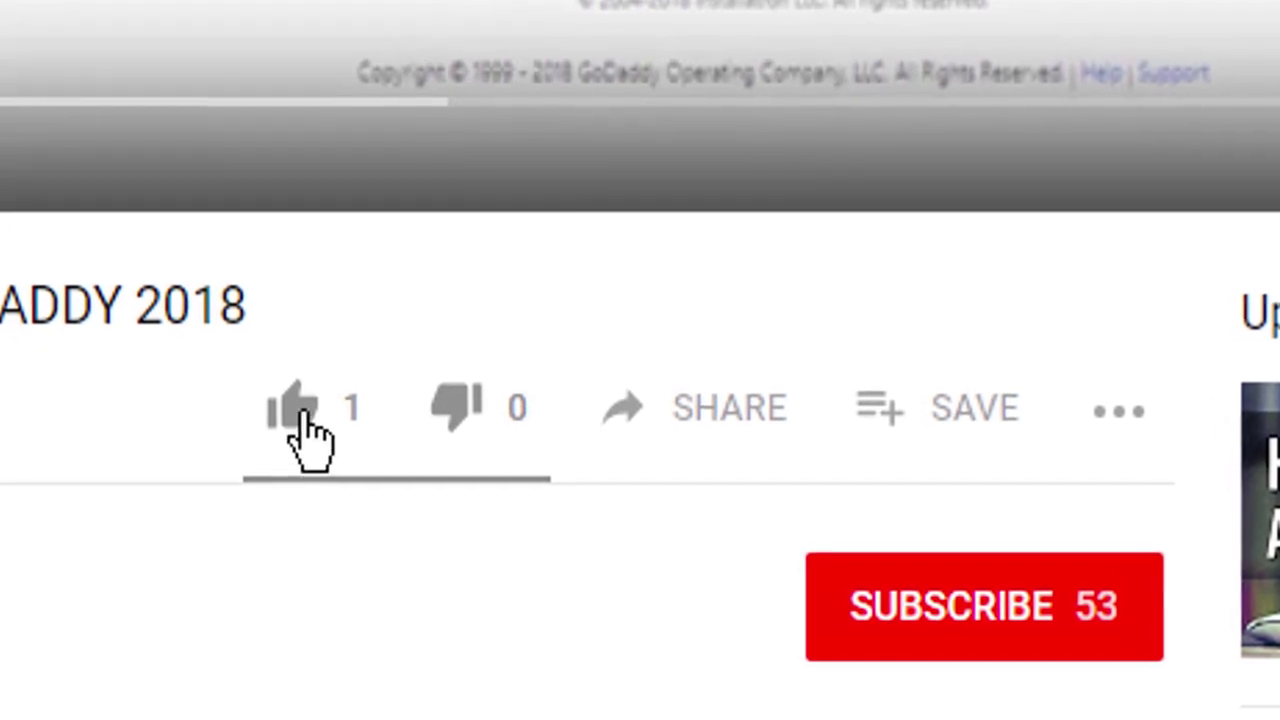
click(347, 458)
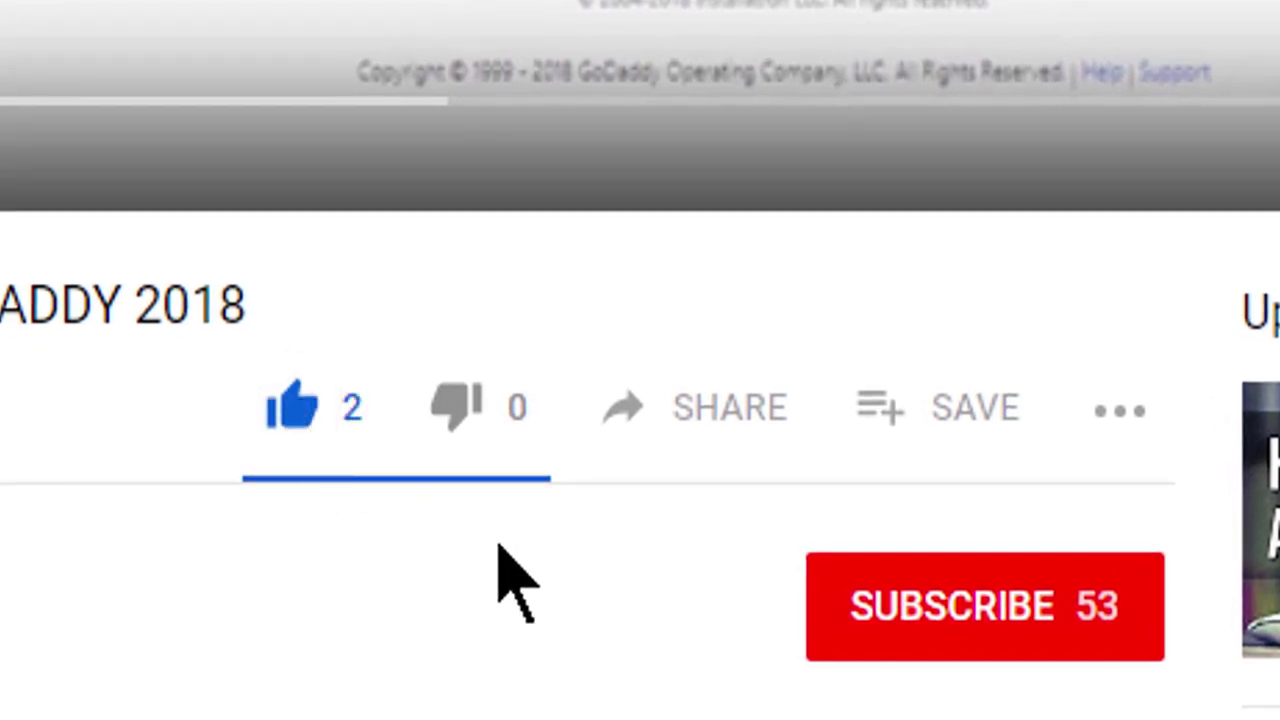
click(934, 622)
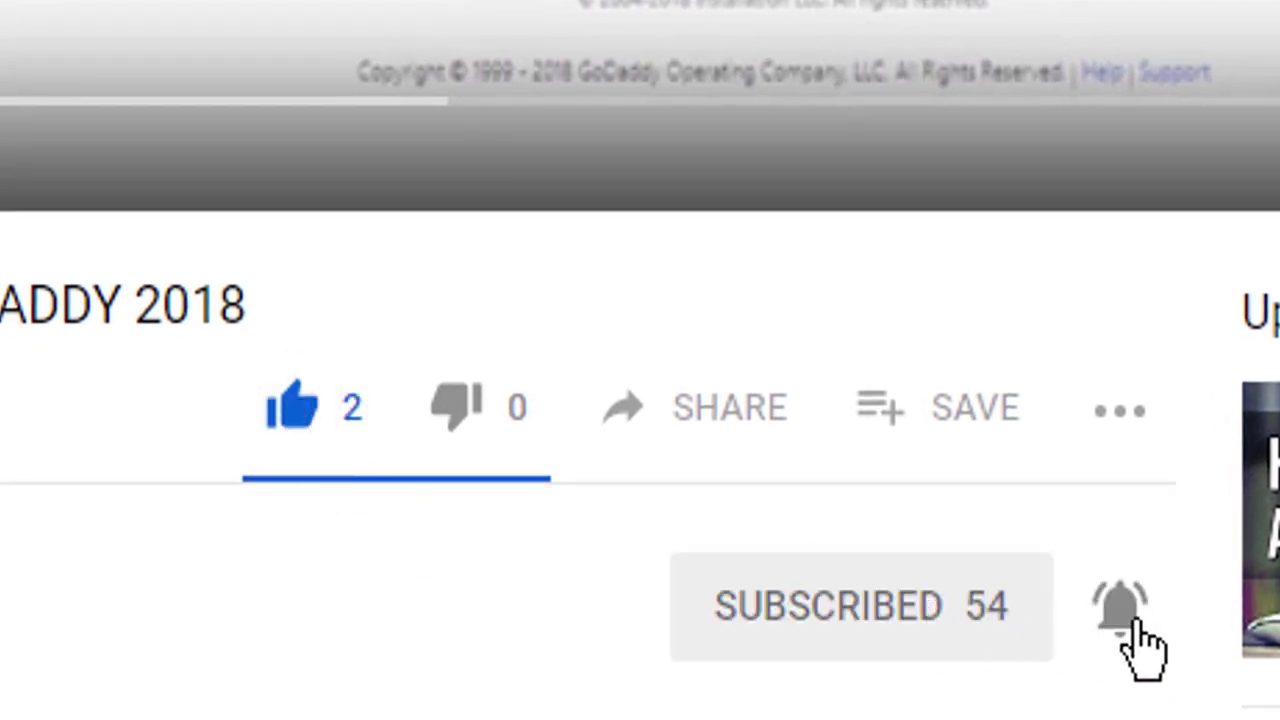